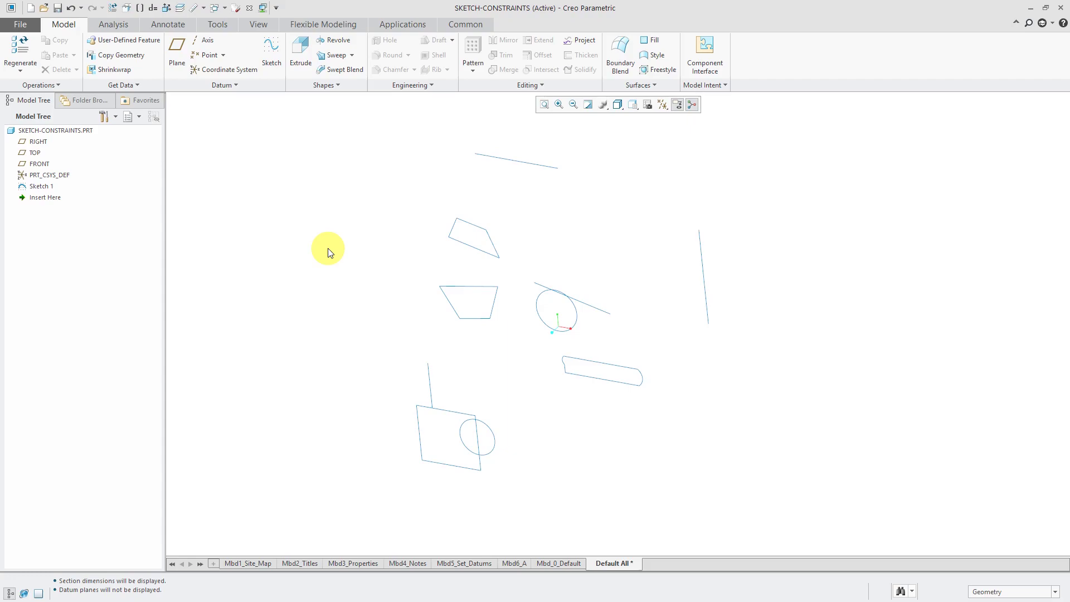
Open Sketch 1 for editing, oriented to its 2D sketch view with the dimension display turned off.
{"action": "left_click", "coordinate": [47, 187]}
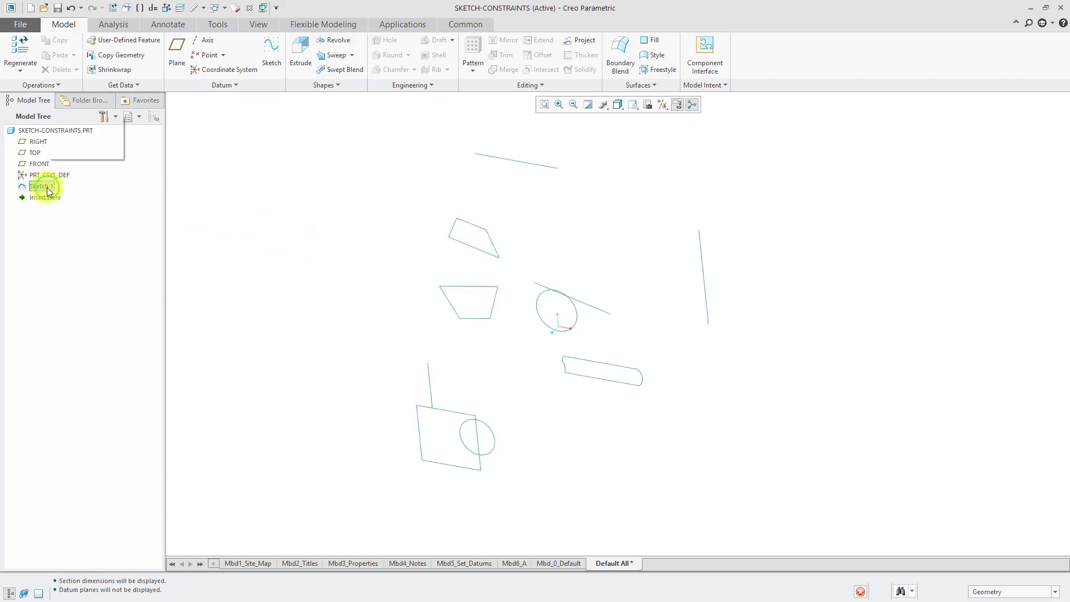
{"action": "left_click", "coordinate": [69, 120]}
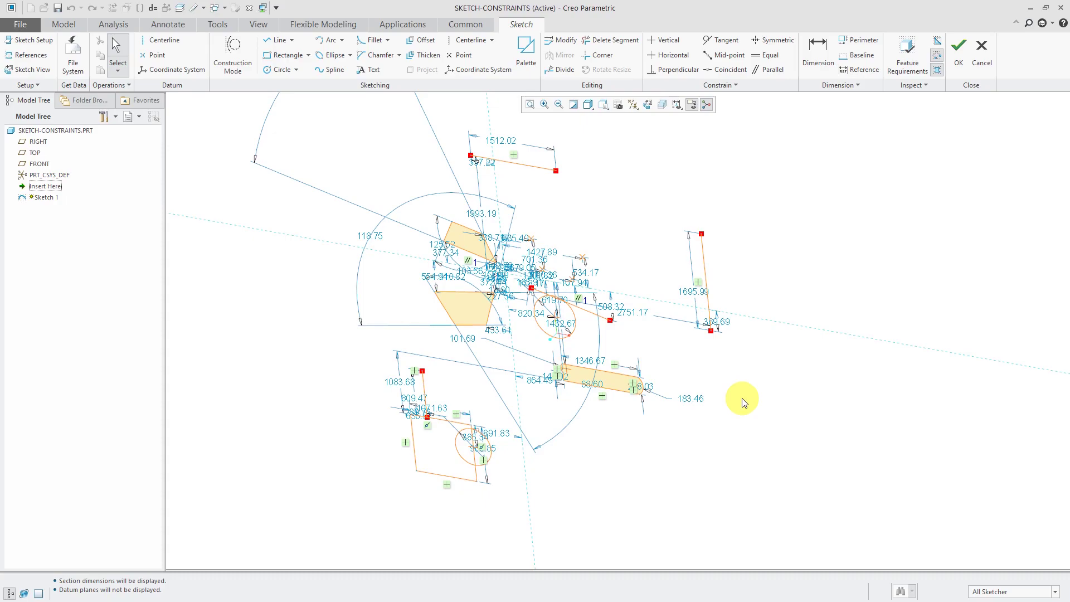
{"action": "left_click", "coordinate": [678, 105]}
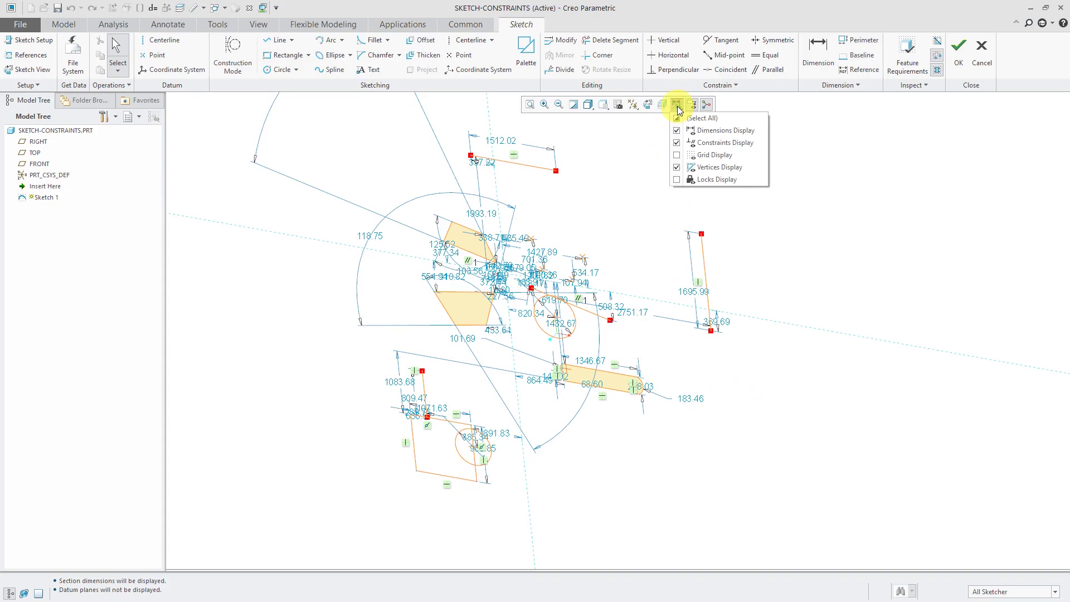
{"action": "left_click", "coordinate": [711, 135]}
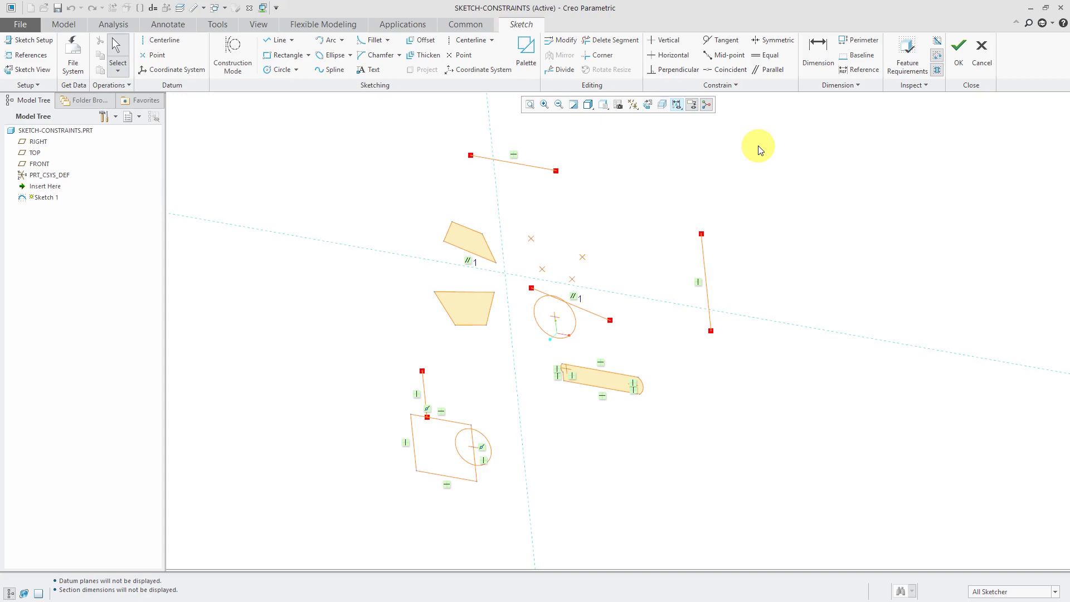
{"action": "left_click", "coordinate": [648, 105]}
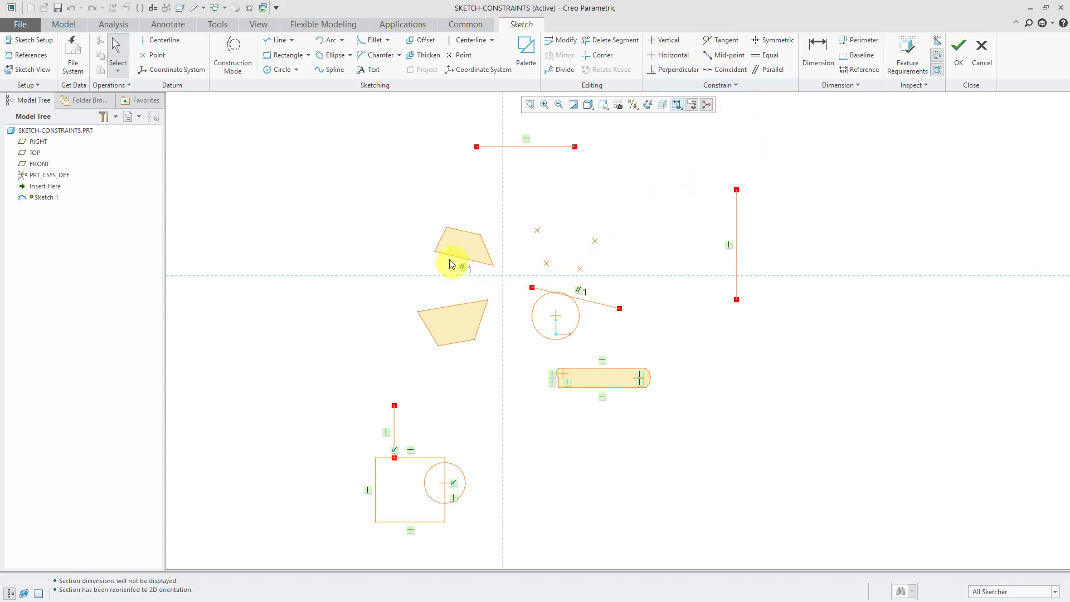
Apply Vertical constraints to the left and right sides of the upper shaded quadrilateral.
{"action": "scroll", "coordinate": [449, 257], "scroll_direction": "up", "scroll_amount": 5}
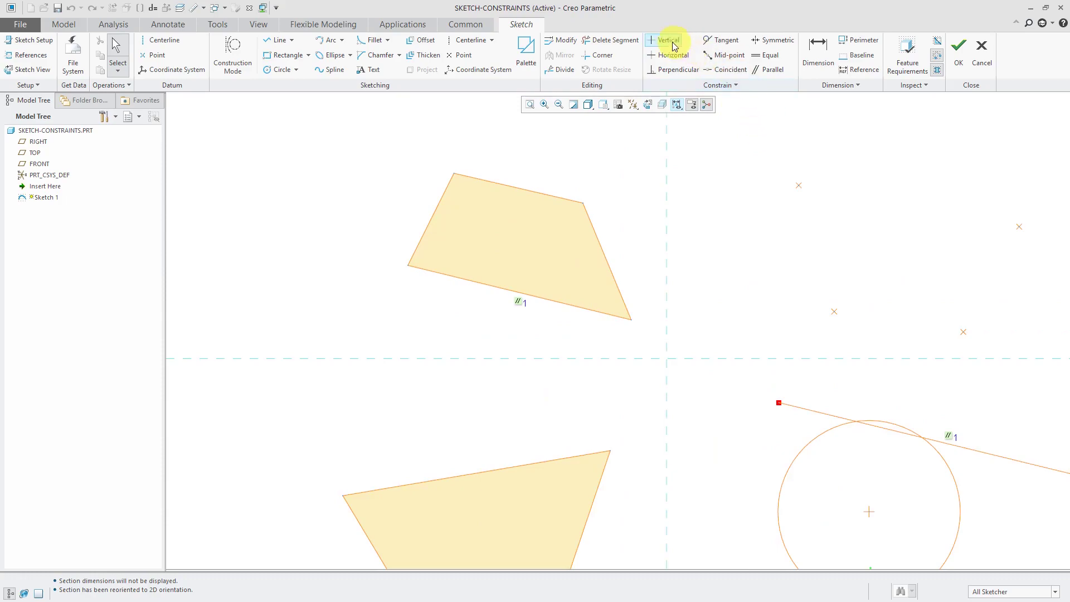
{"action": "left_click", "coordinate": [668, 44]}
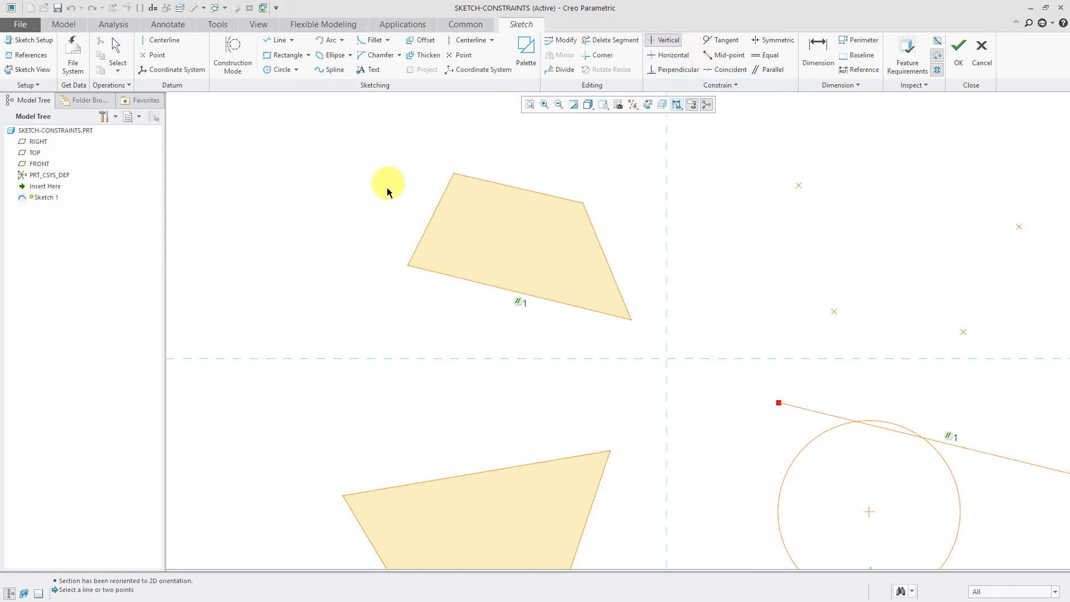
{"action": "left_click", "coordinate": [432, 218]}
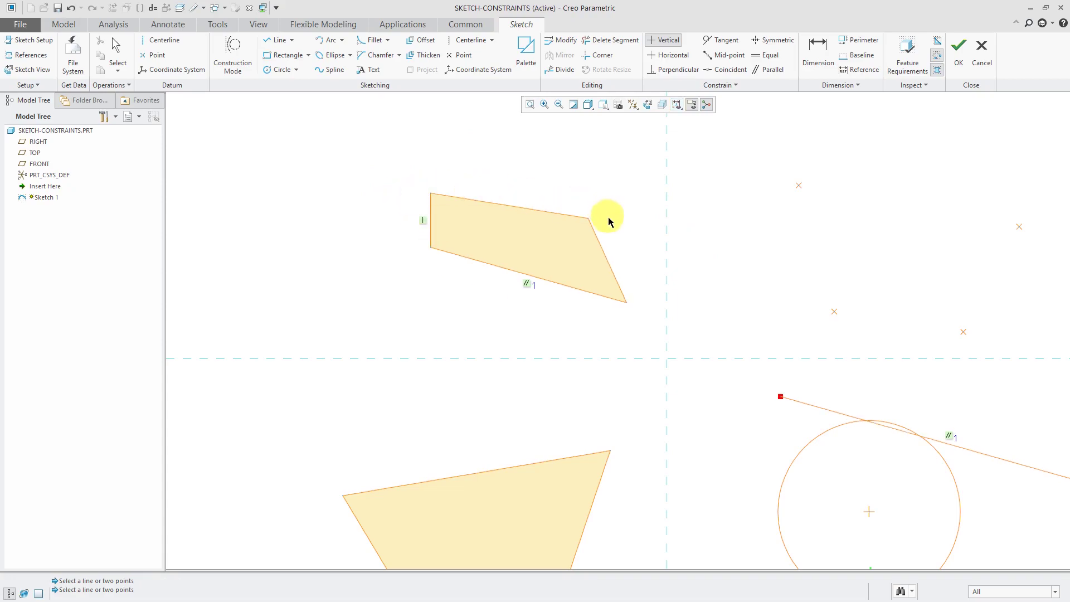
{"action": "left_click", "coordinate": [600, 250]}
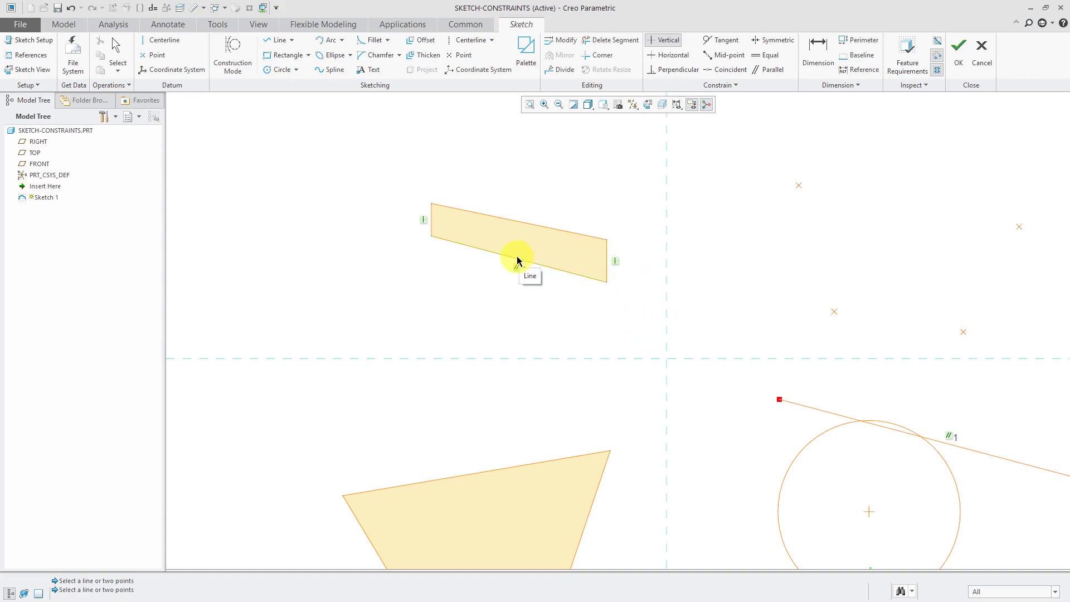
Align the two left-hand sketch points above the circle vertically with a Vertical constraint.
{"action": "scroll", "coordinate": [518, 258], "scroll_direction": "down", "scroll_amount": 1}
{"action": "scroll", "coordinate": [518, 260], "scroll_direction": "down", "scroll_amount": 1}
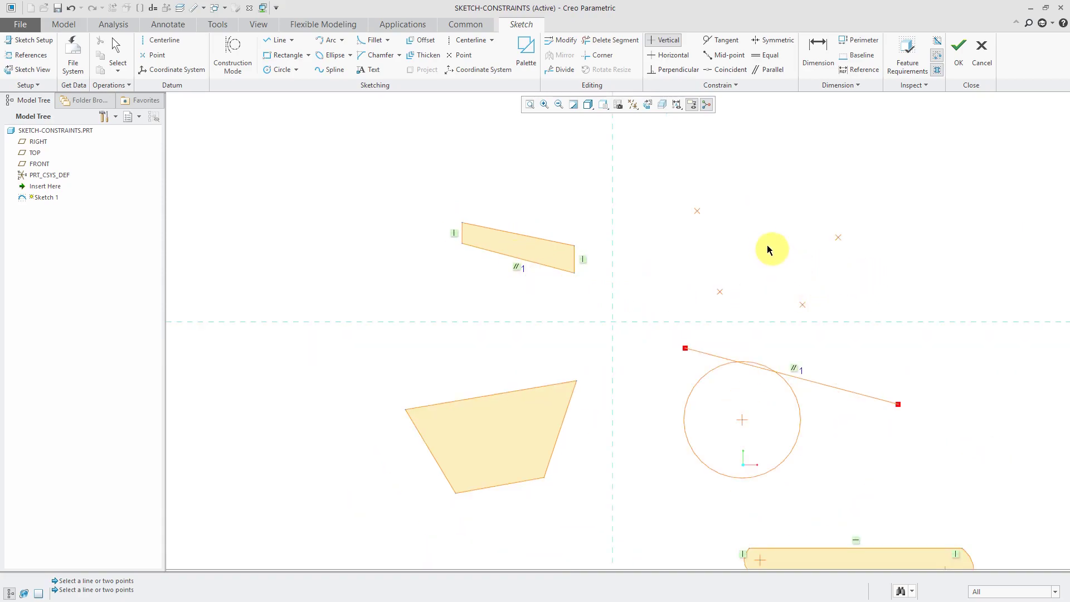
{"action": "left_click", "coordinate": [697, 211]}
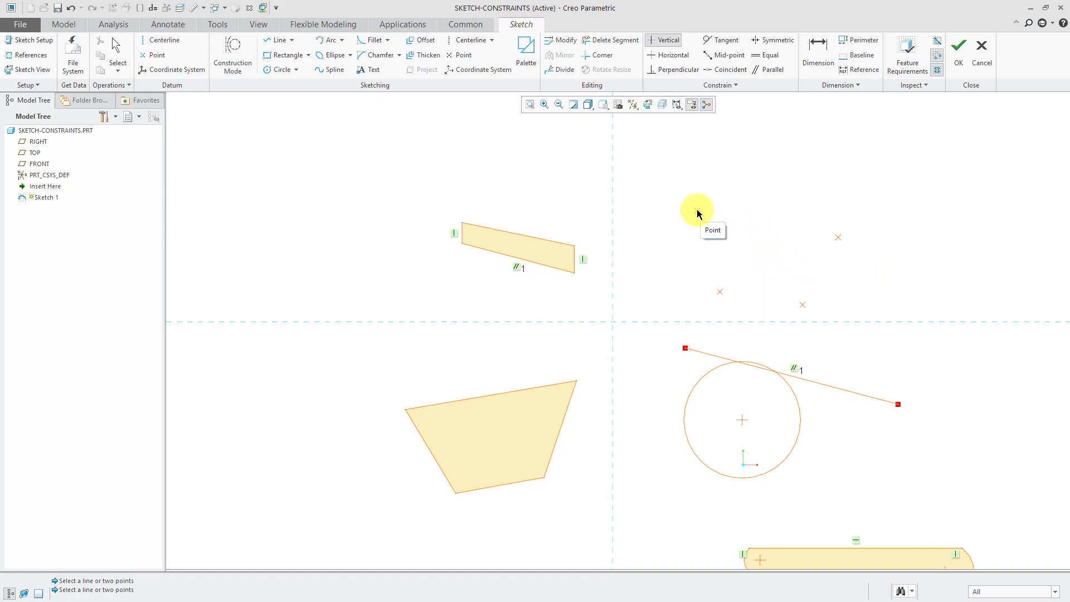
{"action": "left_click", "coordinate": [720, 292]}
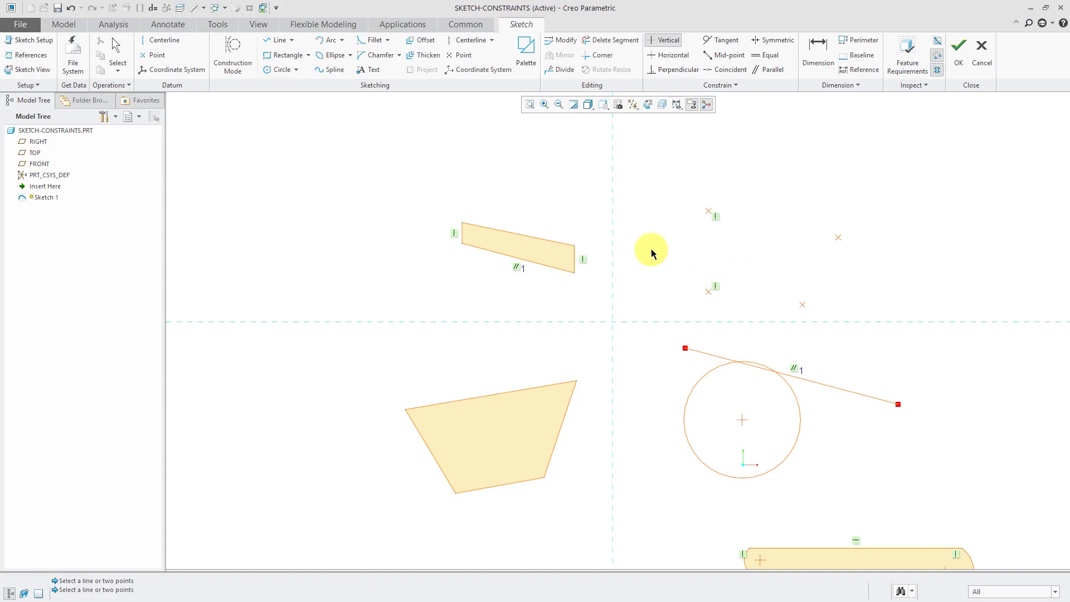
Apply Horizontal constraints to the top and bottom edges of the upper shaded quadrilateral.
{"action": "left_click", "coordinate": [671, 56]}
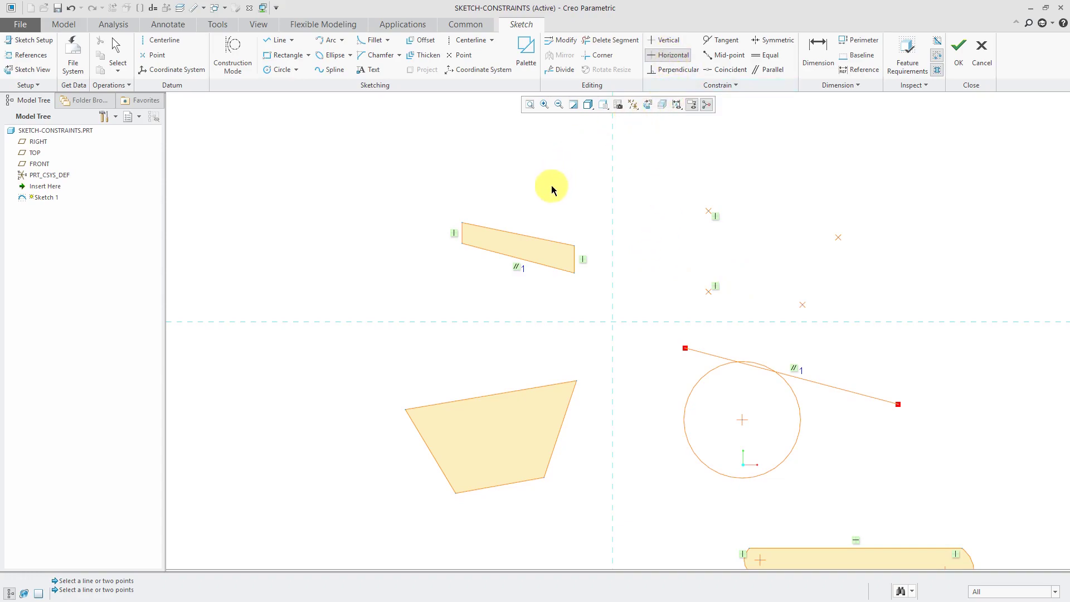
{"action": "left_click", "coordinate": [539, 239]}
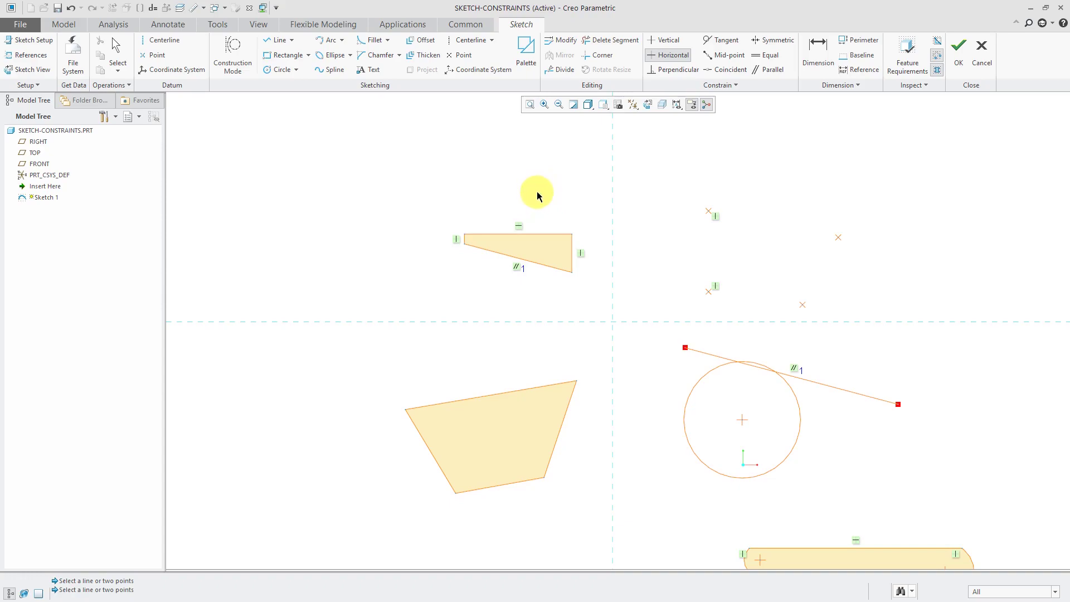
{"action": "key", "text": "Escape"}
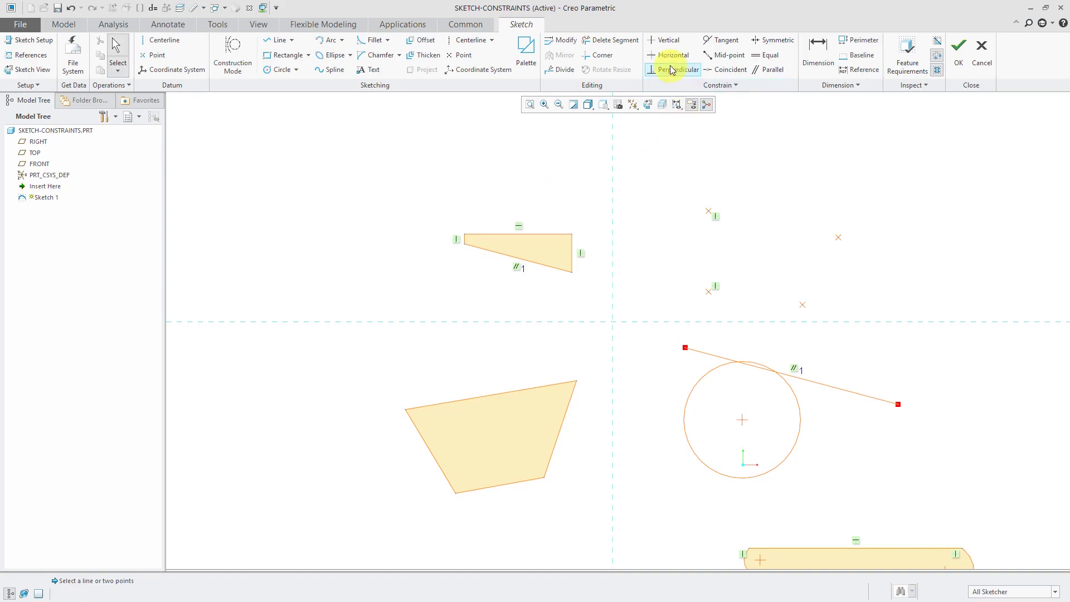
{"action": "left_click", "coordinate": [549, 270]}
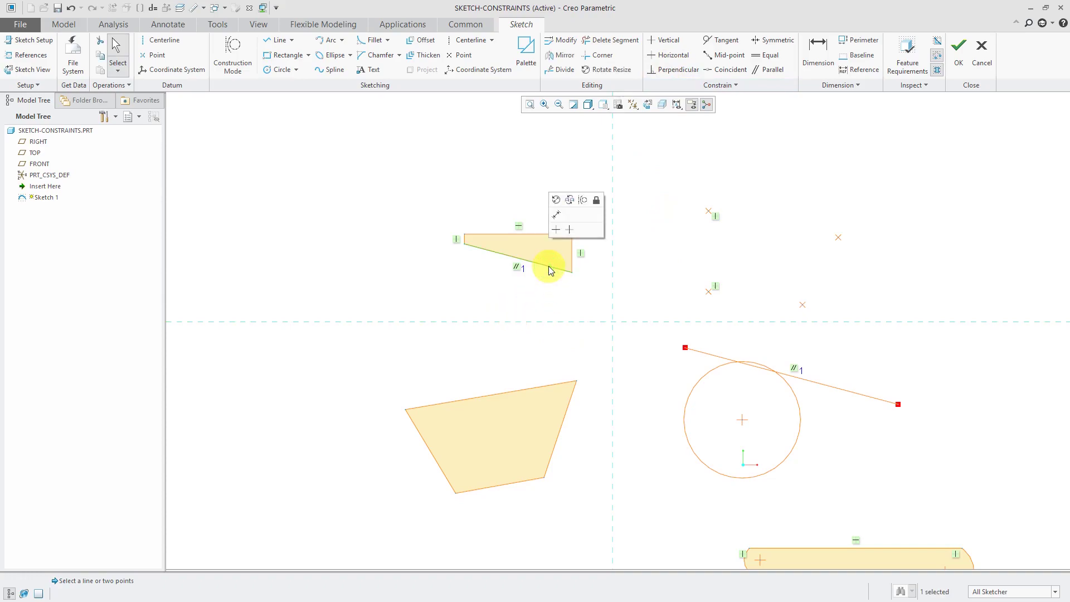
{"action": "left_click", "coordinate": [555, 231]}
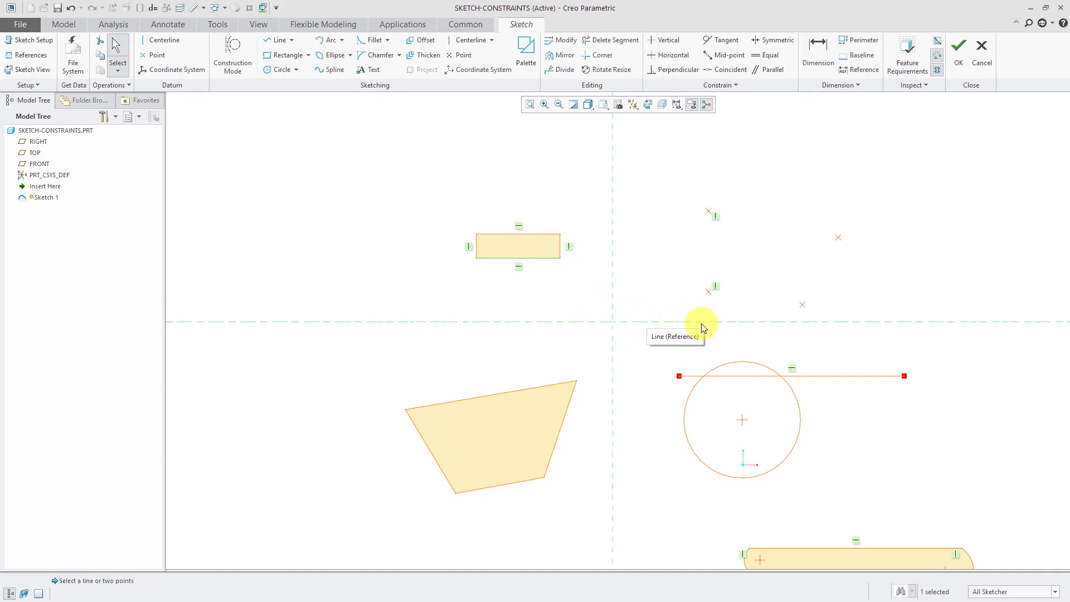
Align the two lower sketch points above the circle with each other using a Horizontal constraint.
{"action": "left_click", "coordinate": [708, 291]}
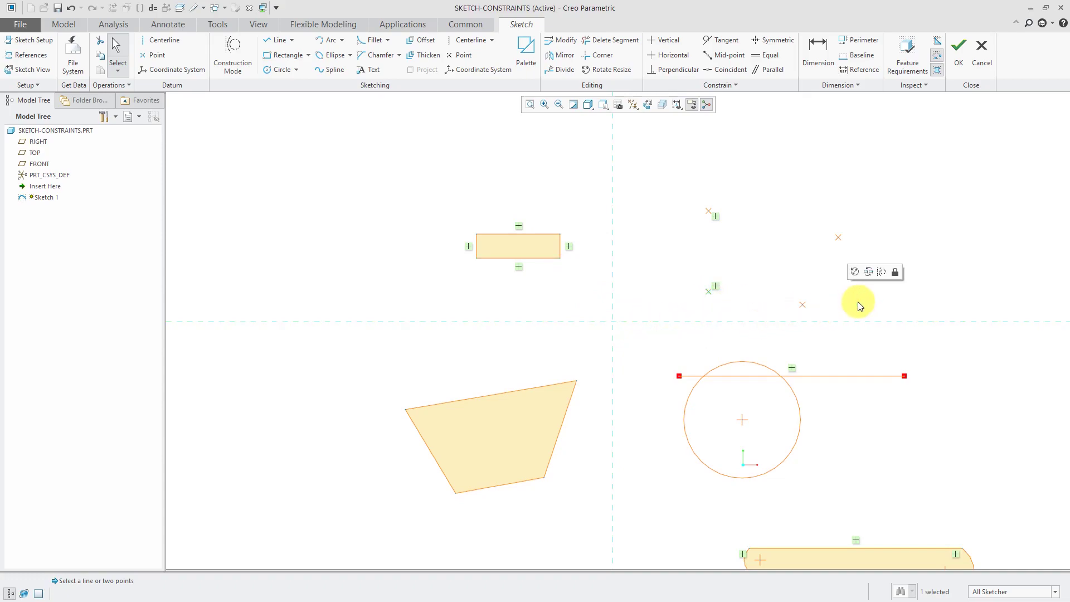
{"action": "left_click", "coordinate": [803, 306], "text": "ctrl"}
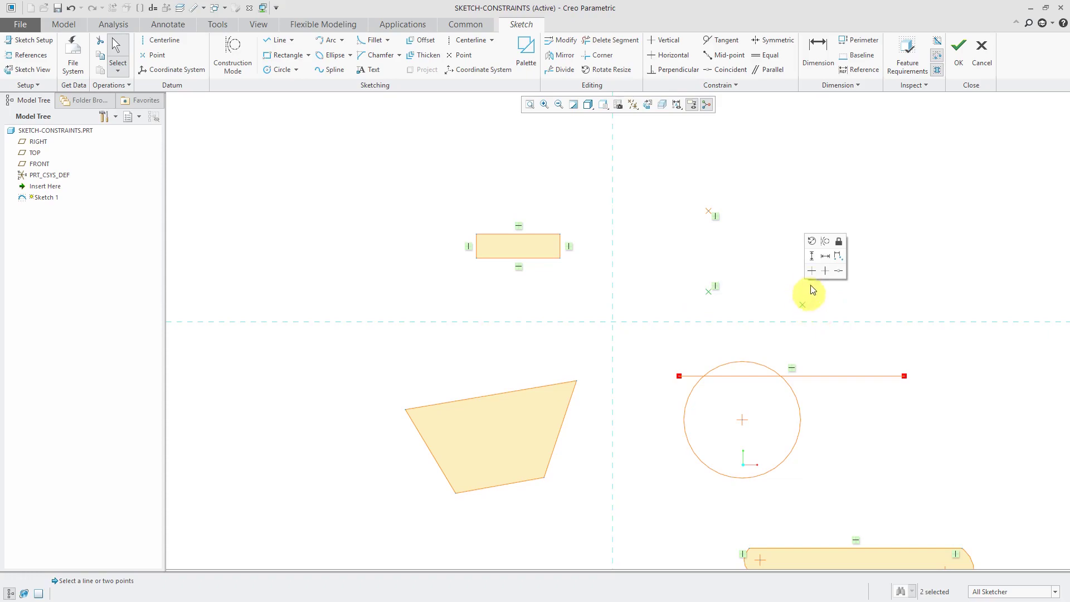
{"action": "left_click", "coordinate": [812, 271]}
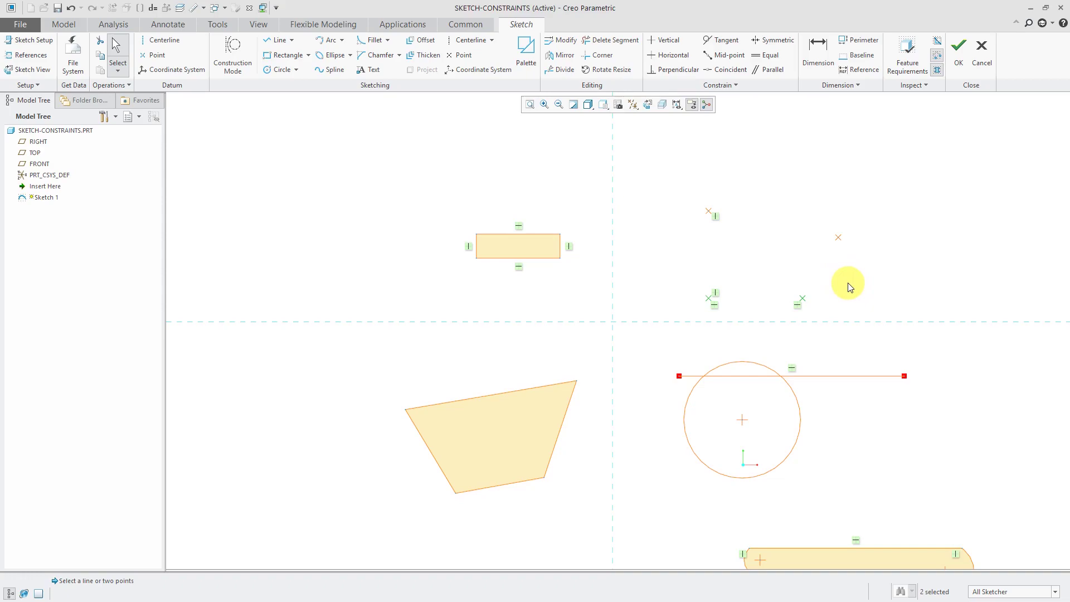
Make the left and right sides of the lower shaded quadrilateral perpendicular to its top edge.
{"action": "left_click", "coordinate": [679, 75]}
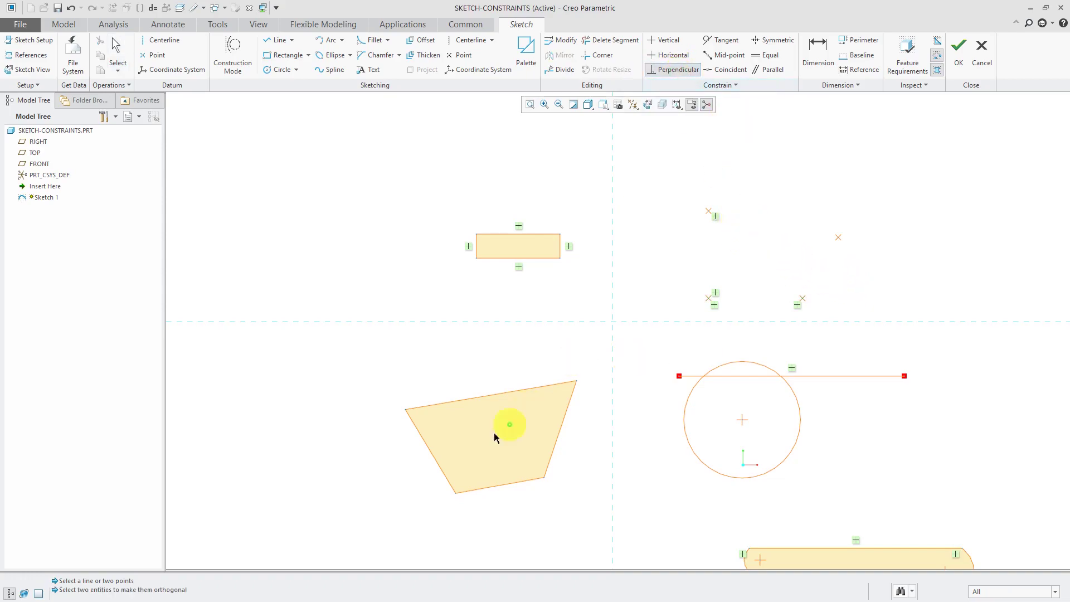
{"action": "left_click", "coordinate": [454, 402]}
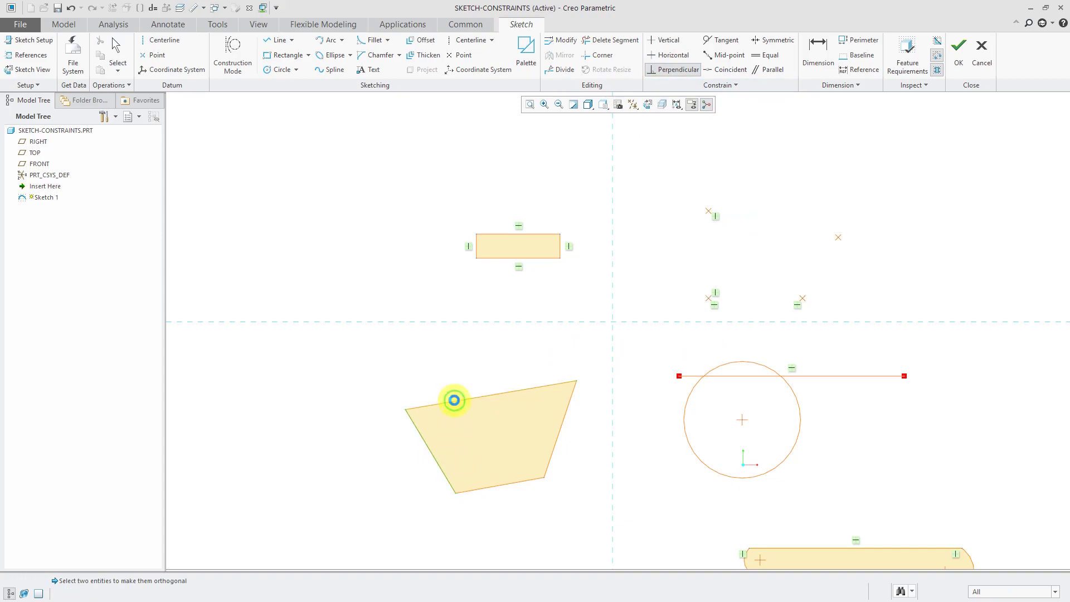
{"action": "middle_click", "coordinate": [478, 368]}
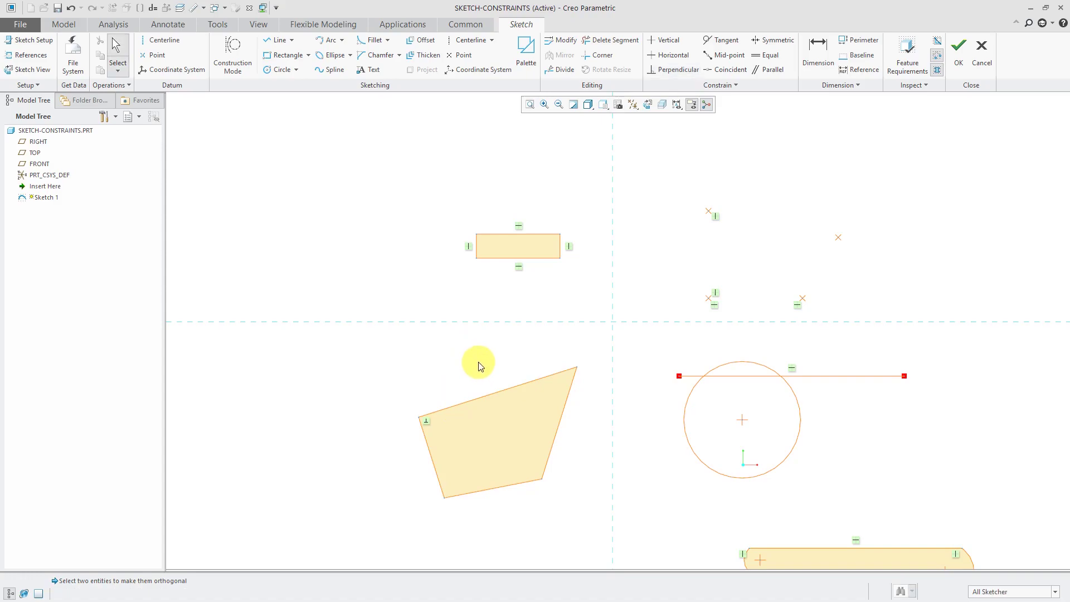
{"action": "left_click", "coordinate": [527, 387]}
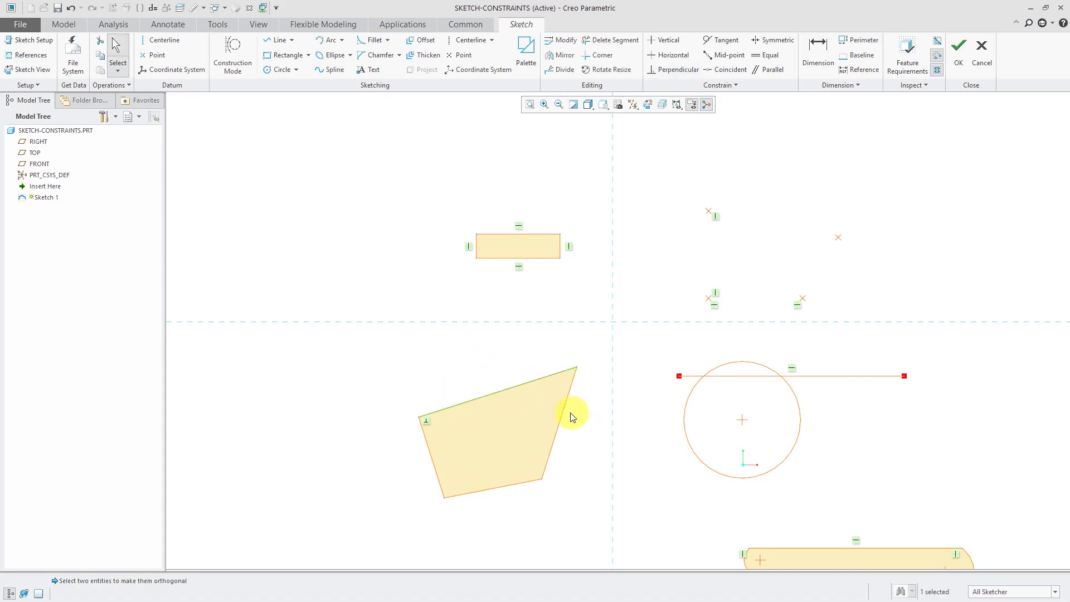
{"action": "left_click", "coordinate": [566, 417], "text": "ctrl"}
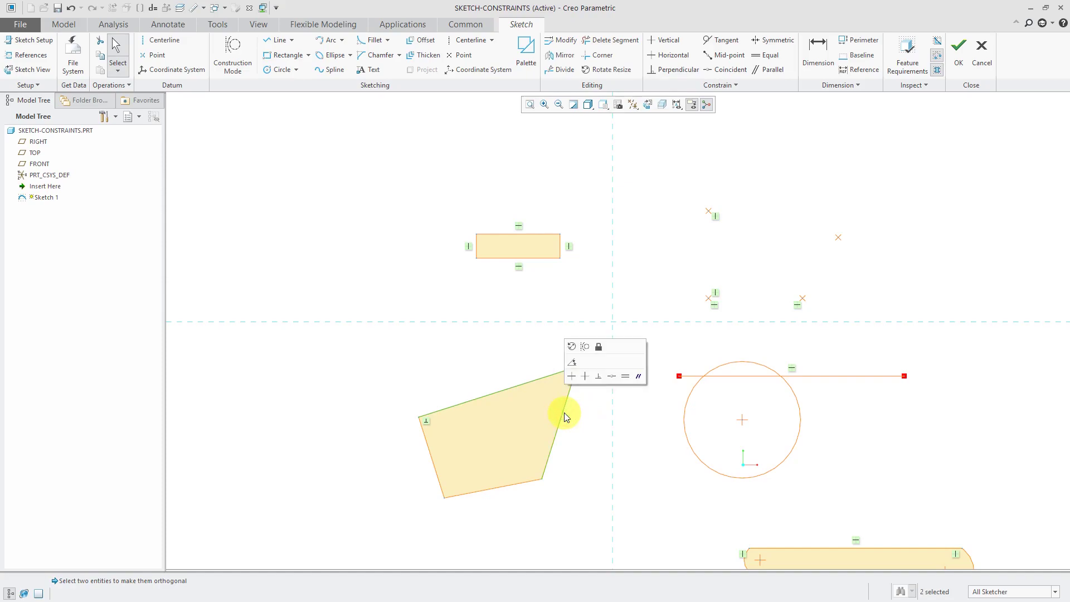
{"action": "left_click", "coordinate": [598, 377]}
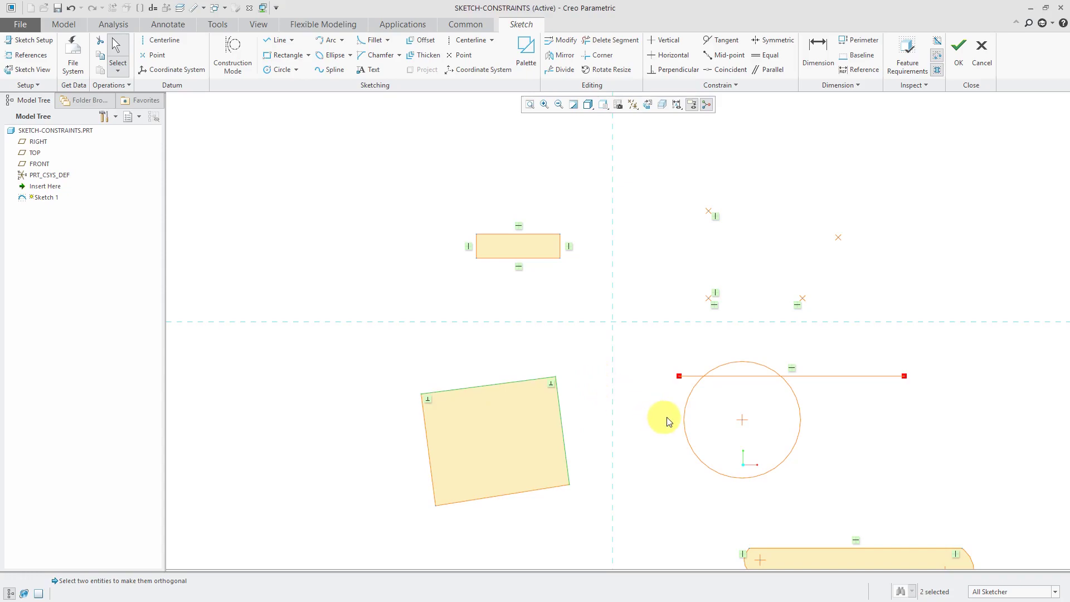
Apply a Tangent constraint between the circle and the horizontal line crossing its upper part.
{"action": "left_click", "coordinate": [726, 40]}
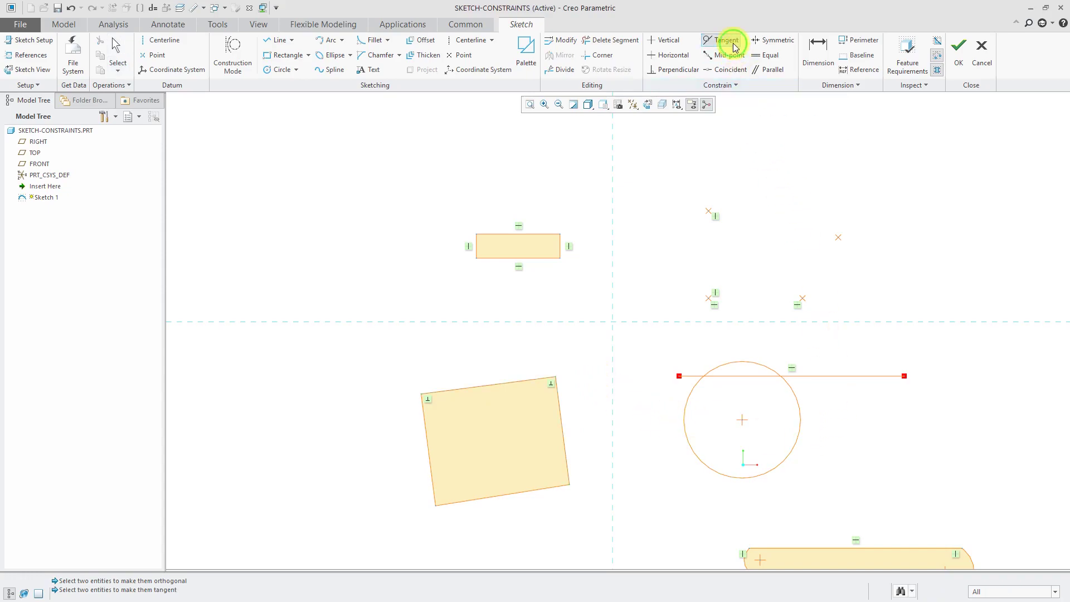
{"action": "left_click", "coordinate": [755, 362]}
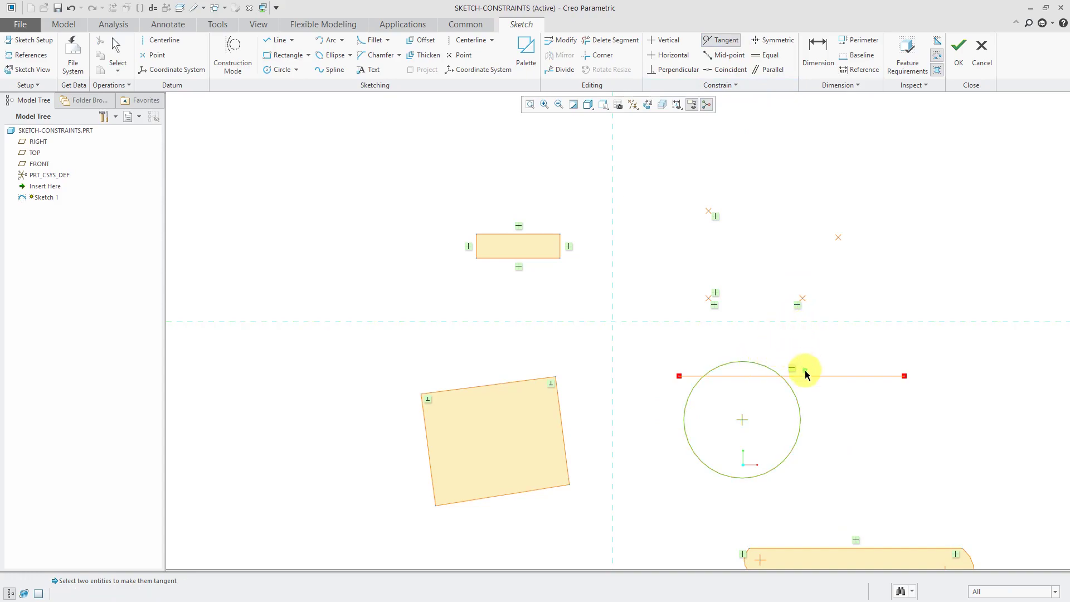
{"action": "left_click", "coordinate": [806, 375]}
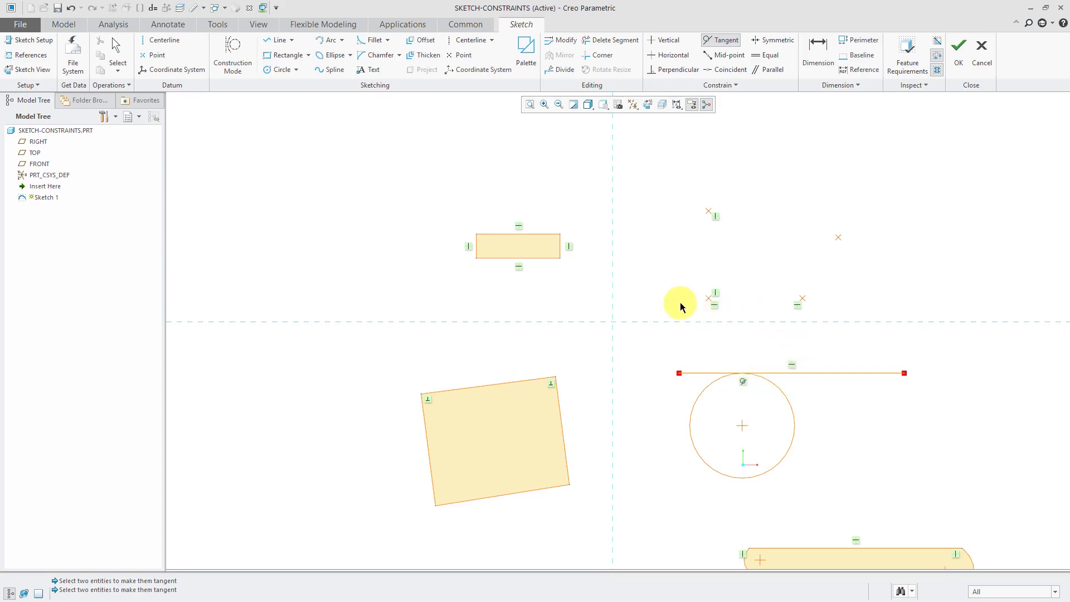
{"action": "middle_click", "coordinate": [745, 195]}
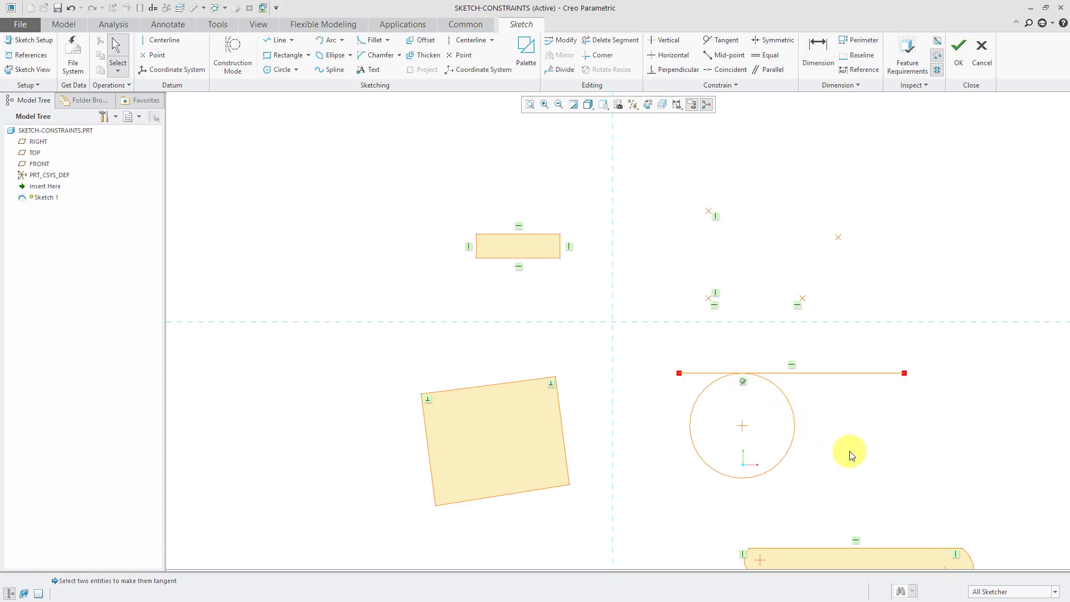
Make the right end arc of the slot shape below the circle tangent to the slot's top line.
{"action": "mouse_move", "coordinate": [904, 464]}
{"action": "middle_mouse_down"}
{"action": "mouse_move", "coordinate": [730, 316]}
{"action": "mouse_move", "coordinate": [690, 254]}
{"action": "middle_mouse_up"}
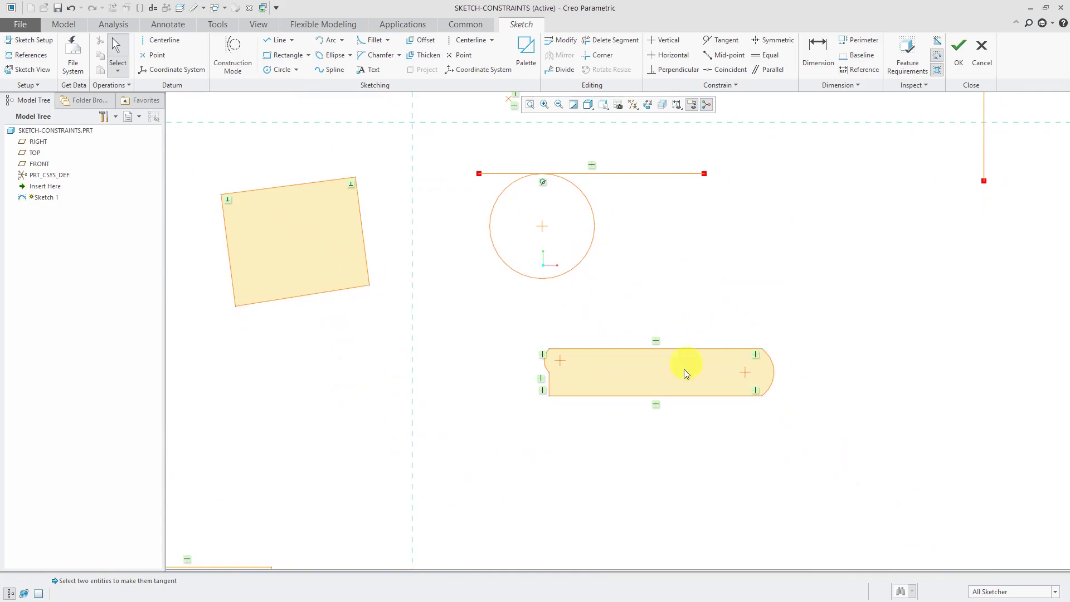
{"action": "scroll", "coordinate": [751, 361], "scroll_direction": "up", "scroll_amount": 5}
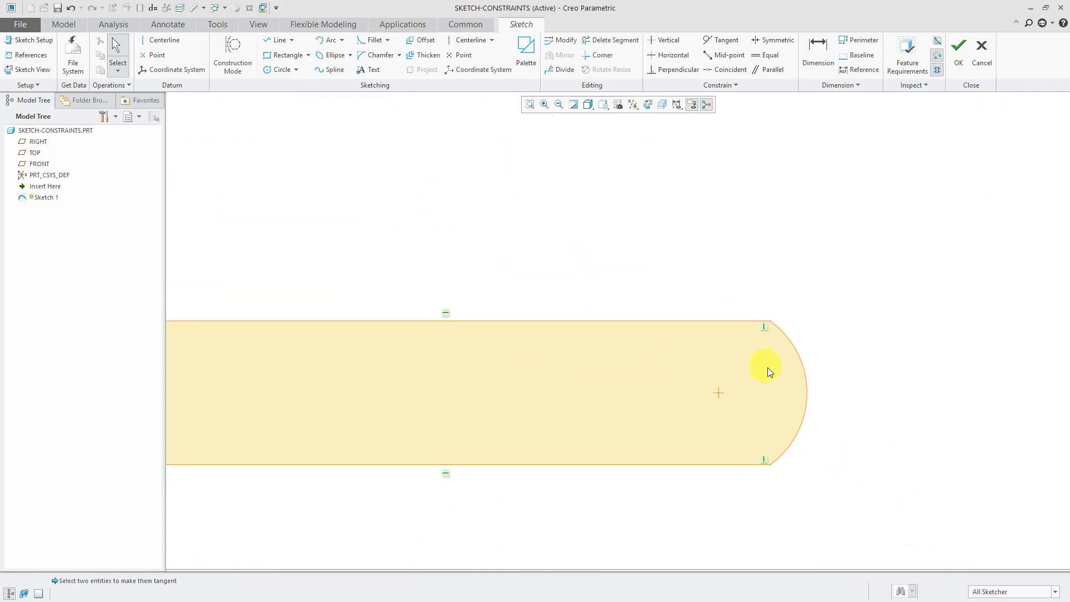
{"action": "left_click", "coordinate": [810, 380]}
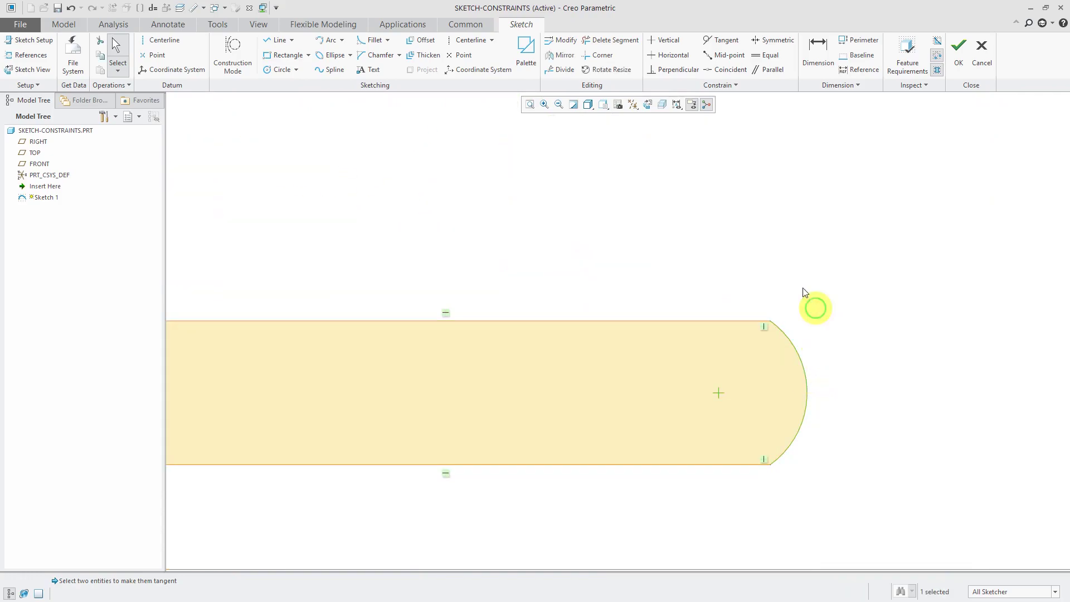
{"action": "left_click", "coordinate": [715, 320], "text": "ctrl"}
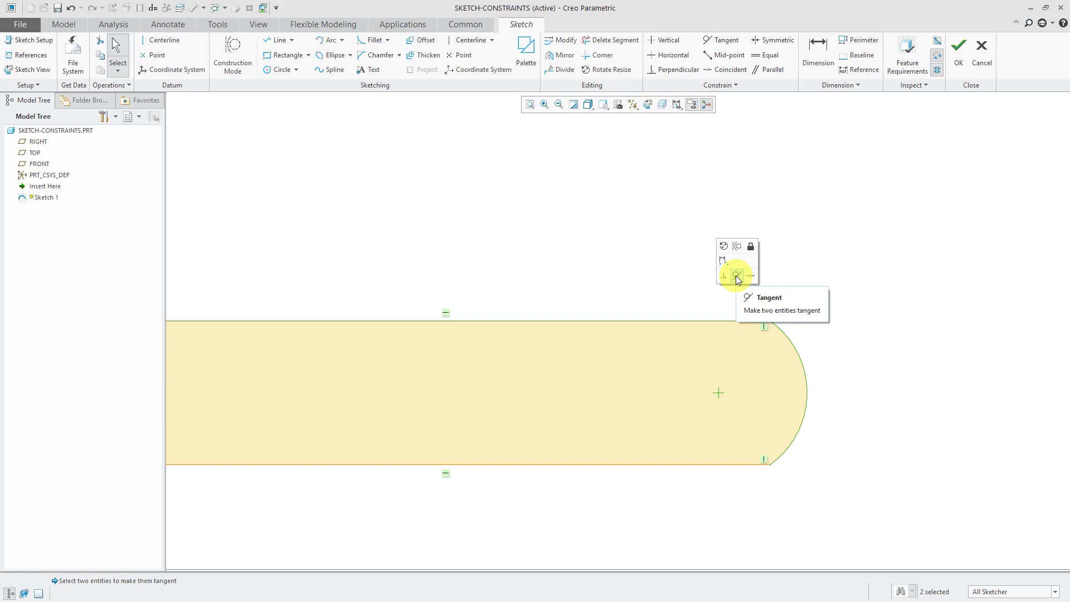
{"action": "left_click", "coordinate": [737, 276]}
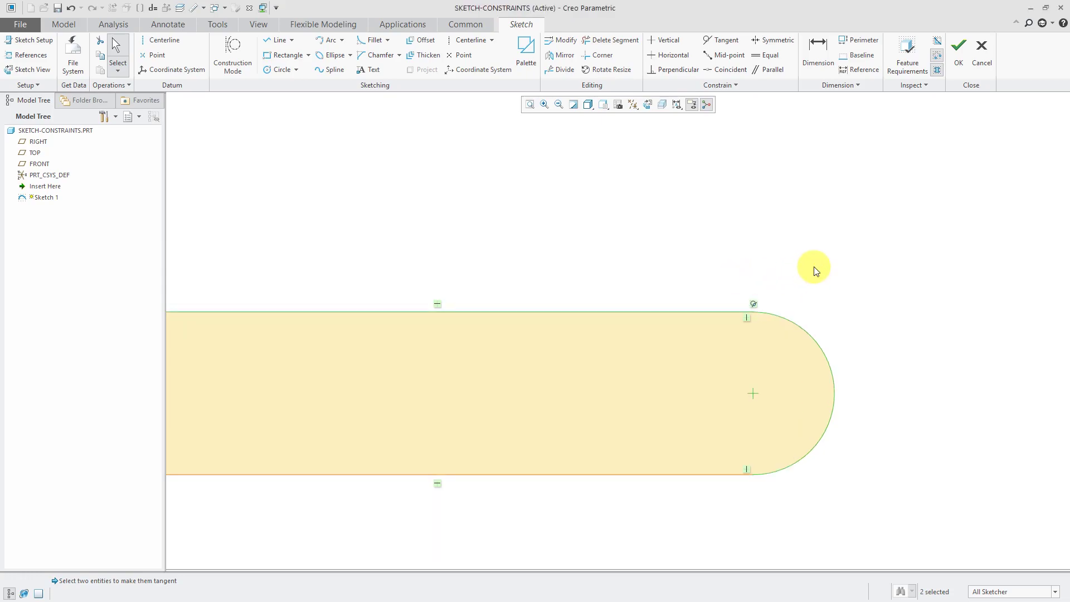
Constrain the center of the circle overlapping the lower rectangle to the mid-point of the rectangle's right side.
{"action": "scroll", "coordinate": [876, 244], "scroll_direction": "down", "scroll_amount": 3}
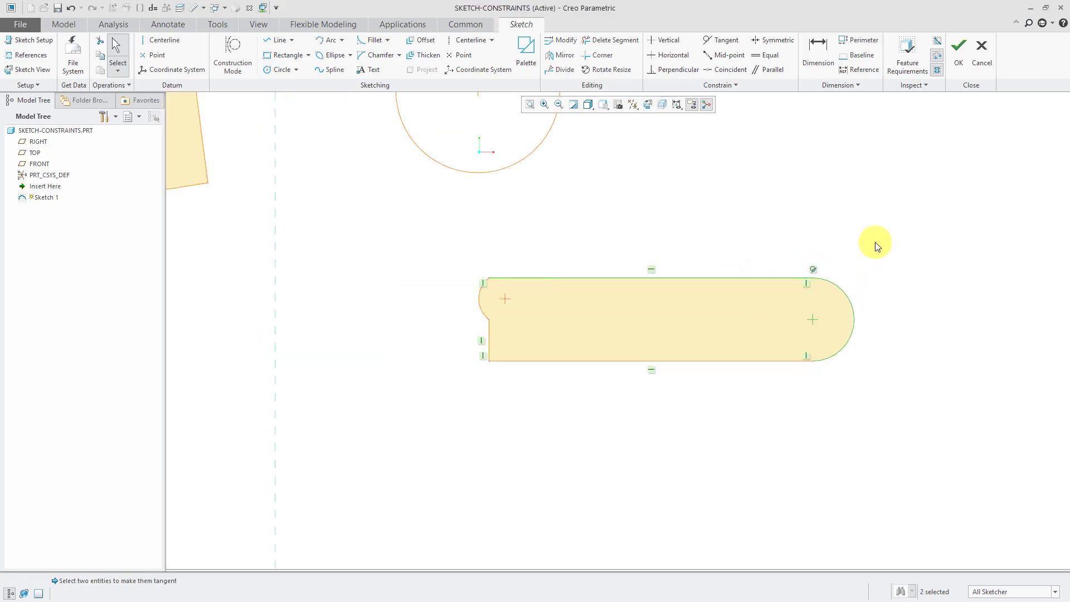
{"action": "scroll", "coordinate": [876, 244], "scroll_direction": "down", "scroll_amount": 4}
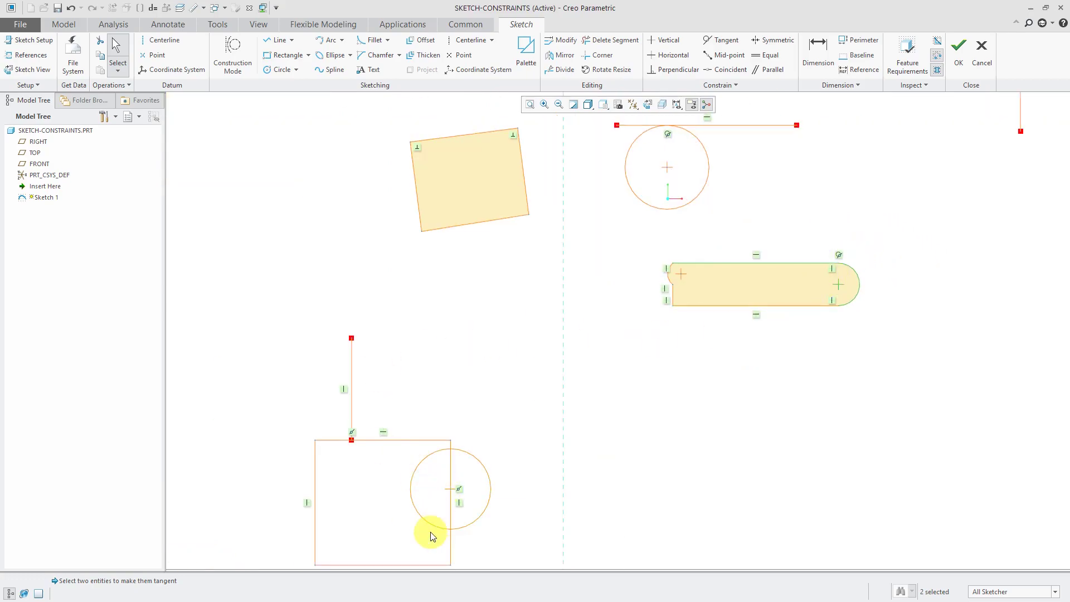
{"action": "mouse_move", "coordinate": [430, 532]}
{"action": "middle_mouse_down"}
{"action": "mouse_move", "coordinate": [431, 457]}
{"action": "mouse_move", "coordinate": [455, 392]}
{"action": "middle_mouse_up"}
{"action": "scroll", "coordinate": [455, 392], "scroll_direction": "up", "scroll_amount": 2}
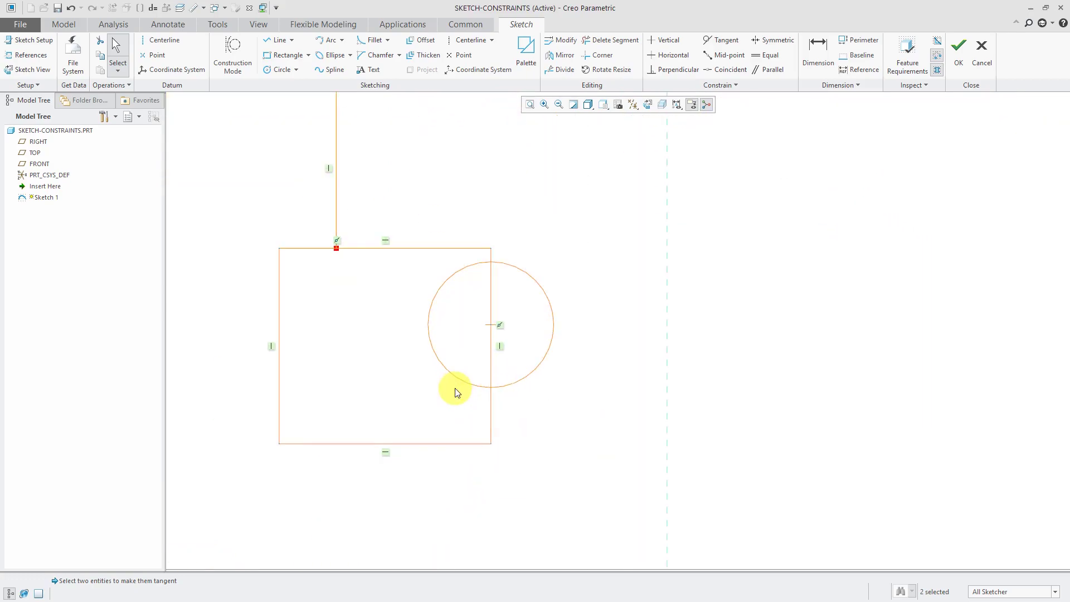
{"action": "left_click", "coordinate": [730, 56]}
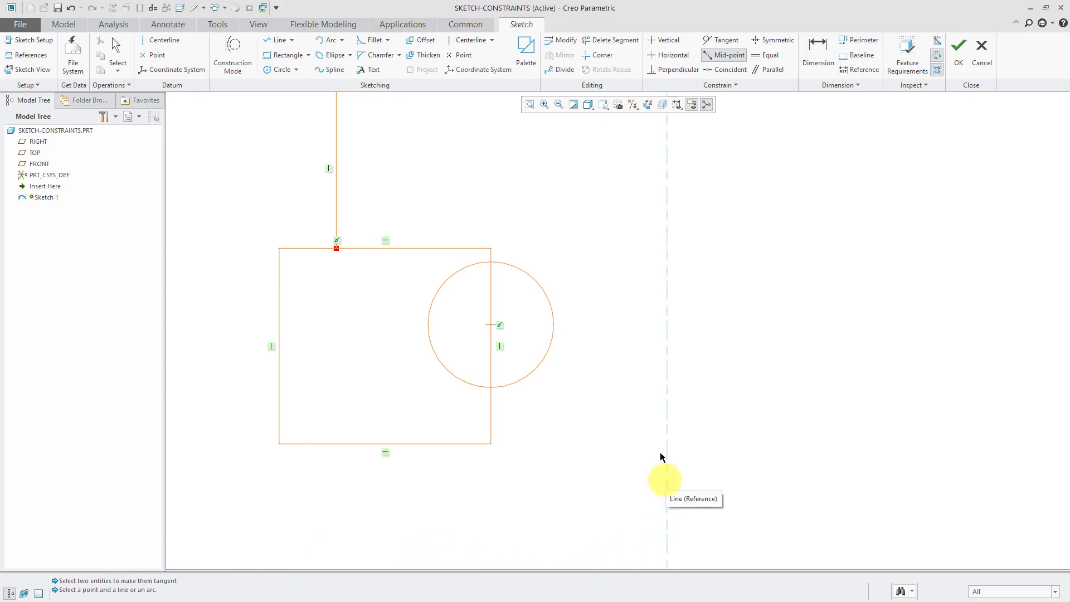
{"action": "left_click", "coordinate": [492, 328]}
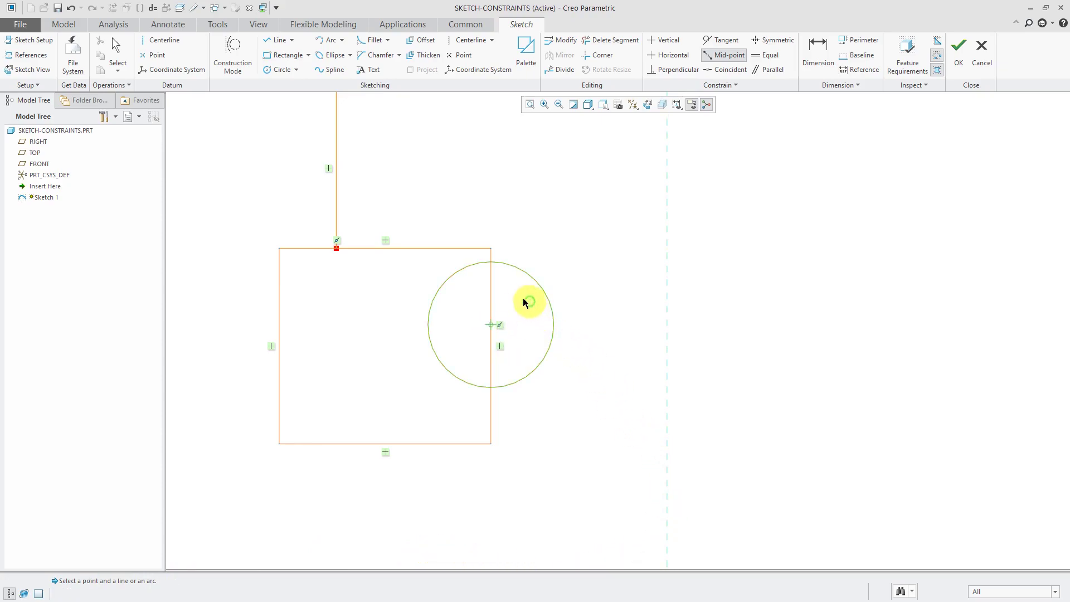
{"action": "left_click", "coordinate": [492, 305]}
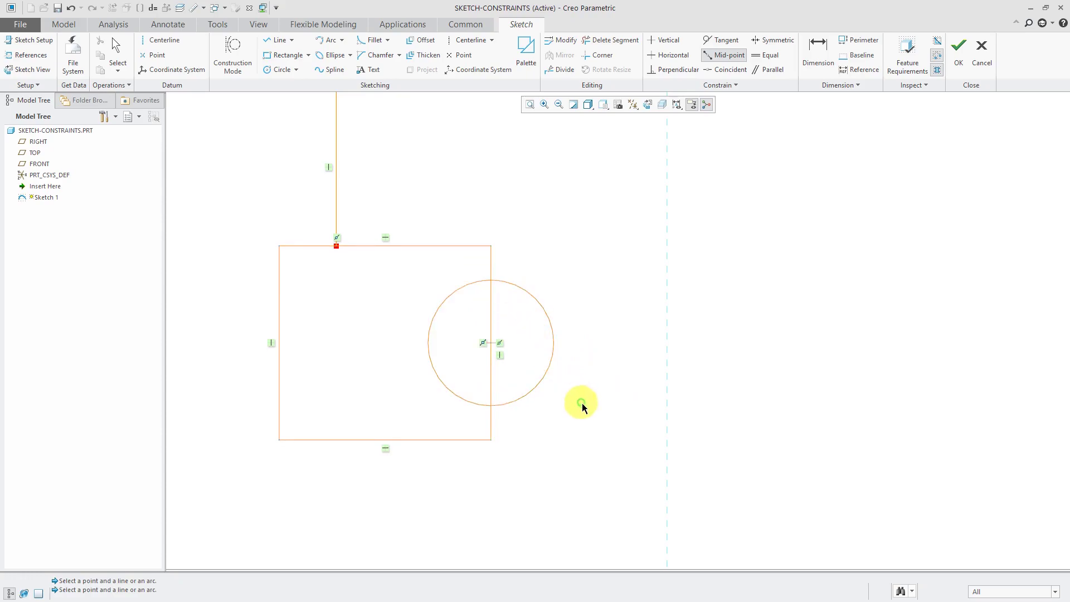
{"action": "middle_click", "coordinate": [564, 426]}
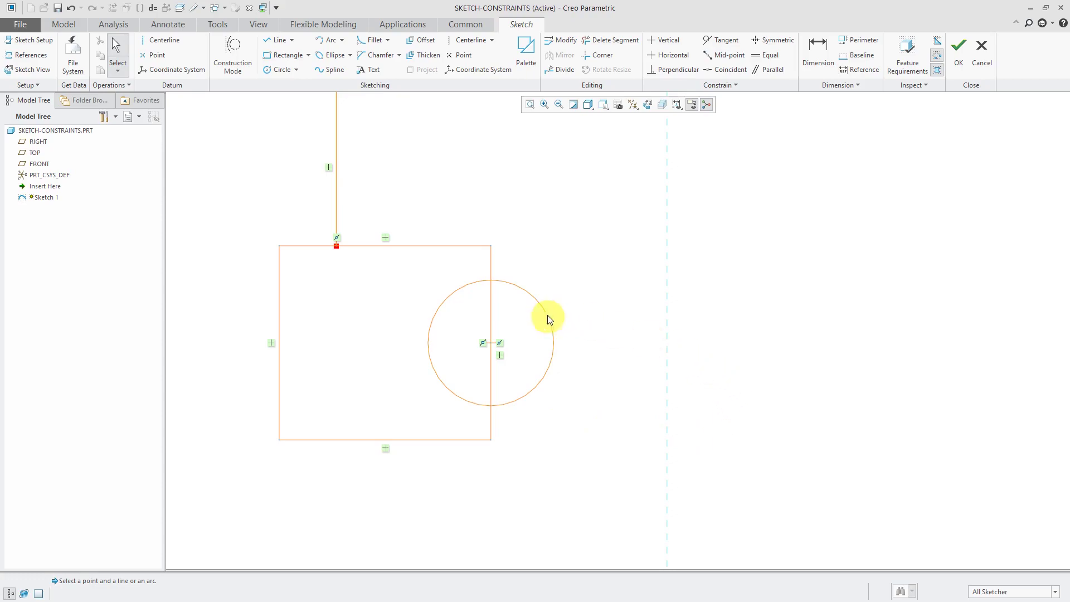
Constrain the lower endpoint of the vertical line above the rectangle to the mid-point of the rectangle's top edge.
{"action": "left_click", "coordinate": [336, 246]}
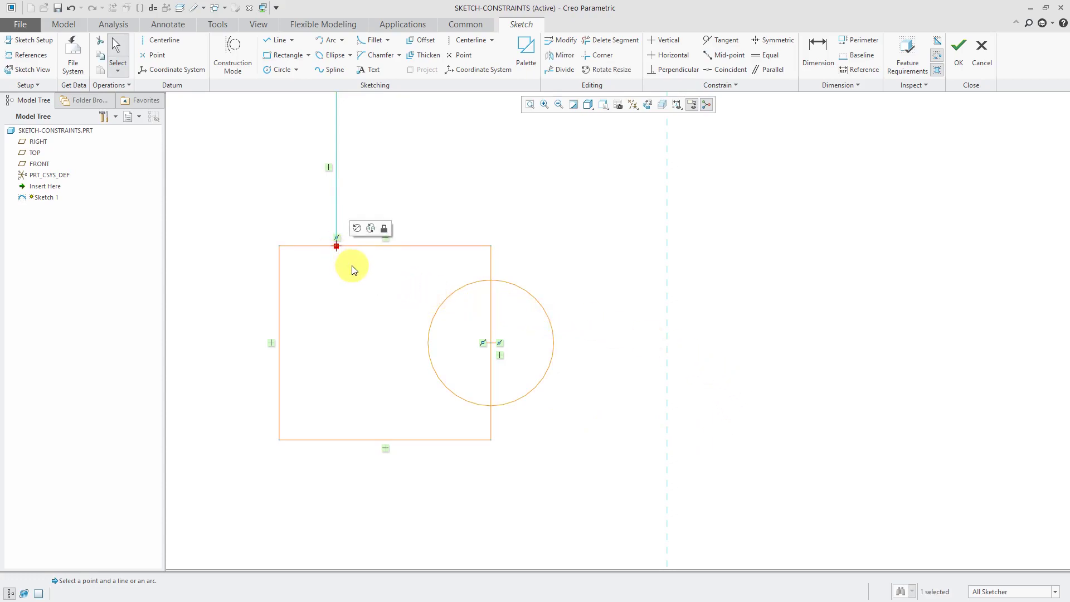
{"action": "left_click", "coordinate": [363, 247], "text": "ctrl"}
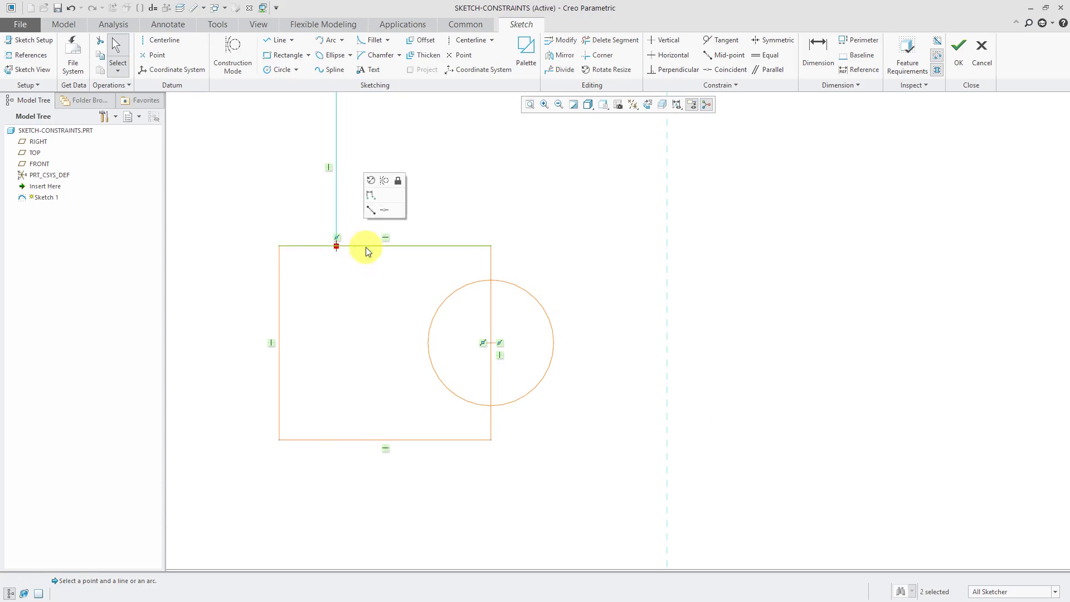
{"action": "left_click", "coordinate": [371, 211]}
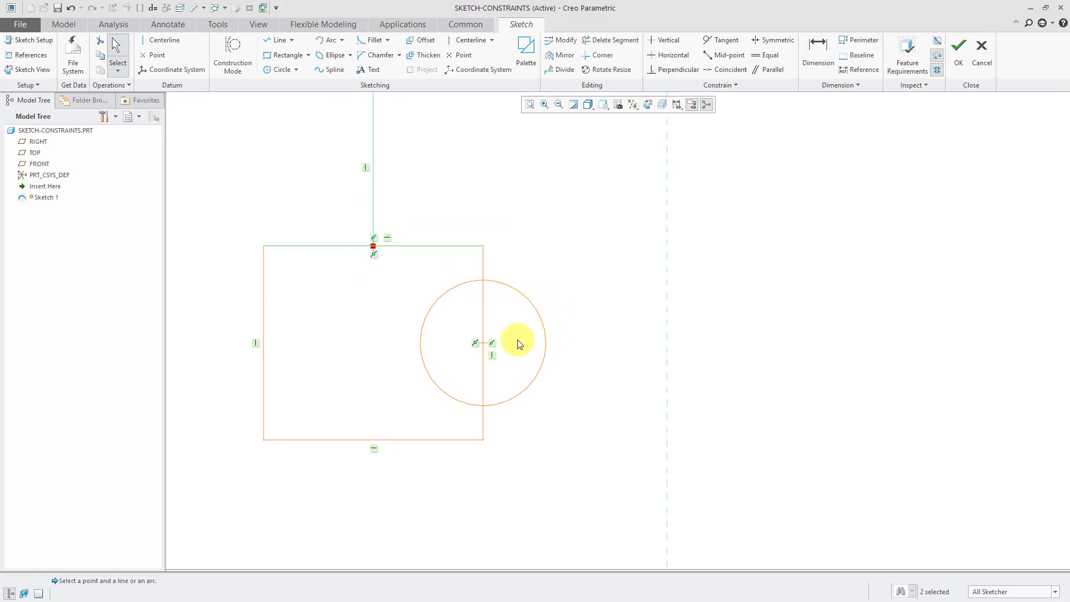
Sketch a vertical centerline along the vertical reference.
{"action": "scroll", "coordinate": [500, 362], "scroll_direction": "down", "scroll_amount": 5}
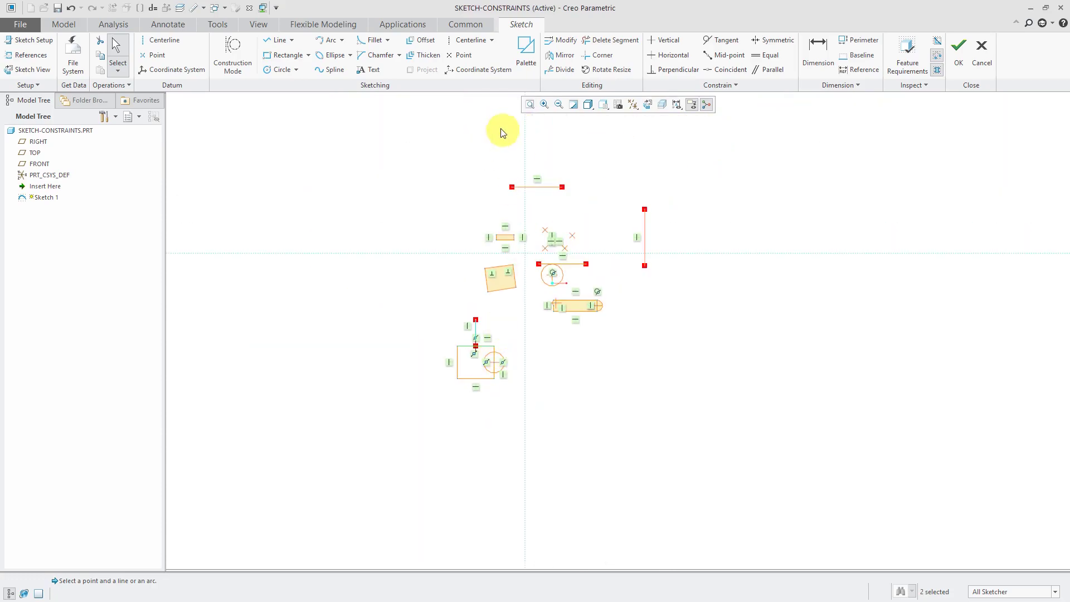
{"action": "scroll", "coordinate": [522, 172], "scroll_direction": "up", "scroll_amount": 3}
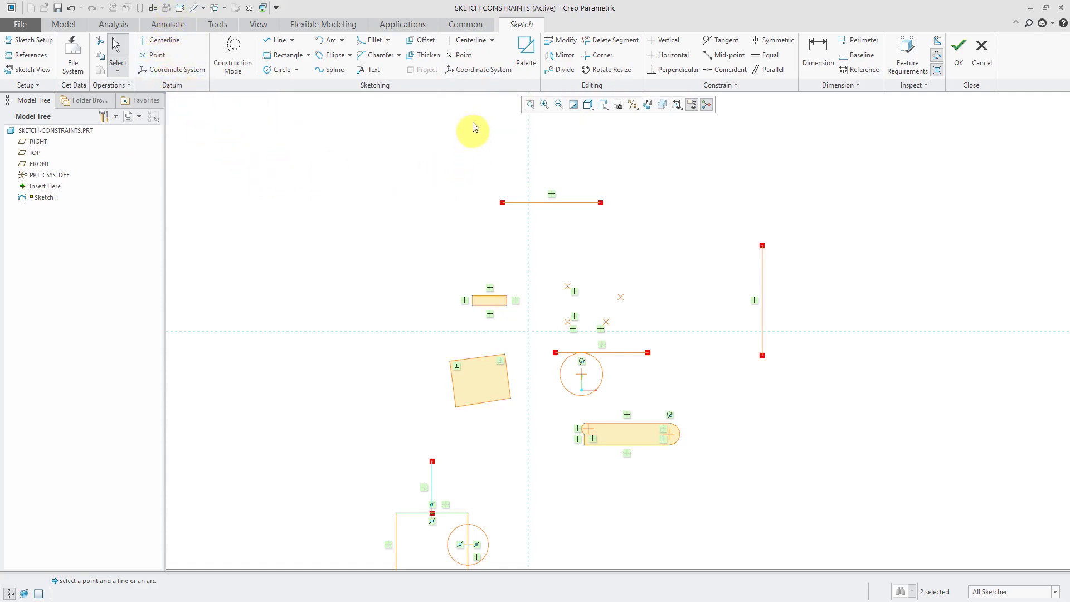
{"action": "left_click", "coordinate": [471, 40]}
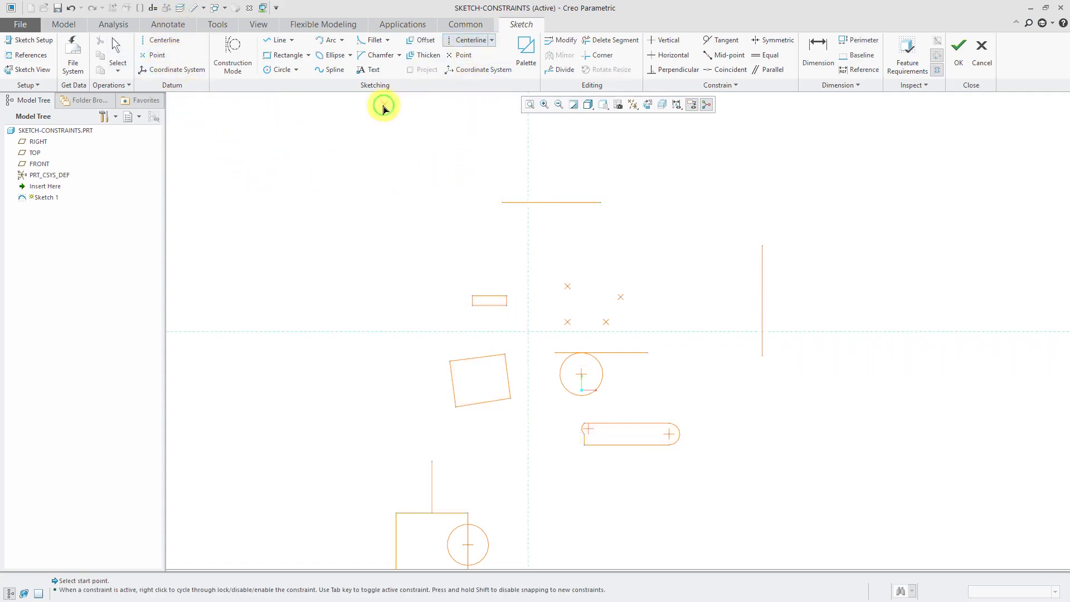
{"action": "left_click", "coordinate": [526, 162]}
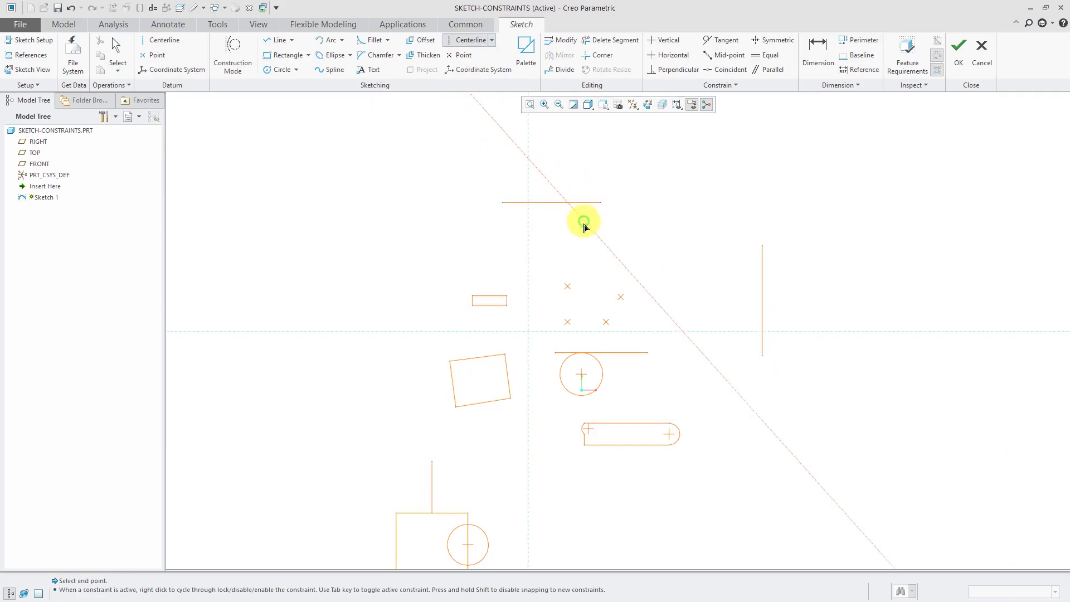
{"action": "left_click", "coordinate": [529, 275]}
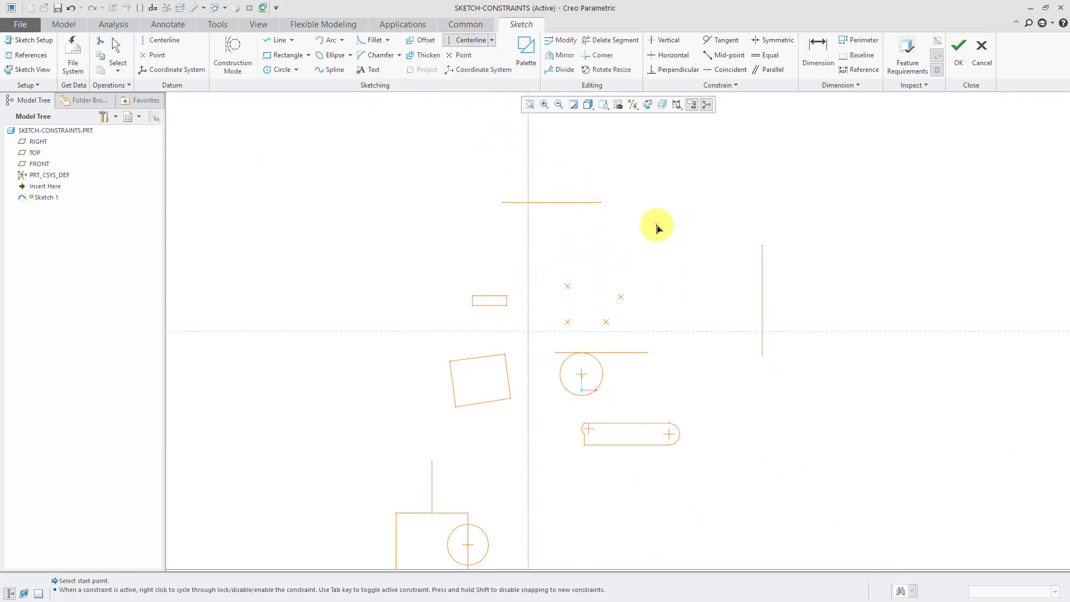
{"action": "middle_click", "coordinate": [659, 226]}
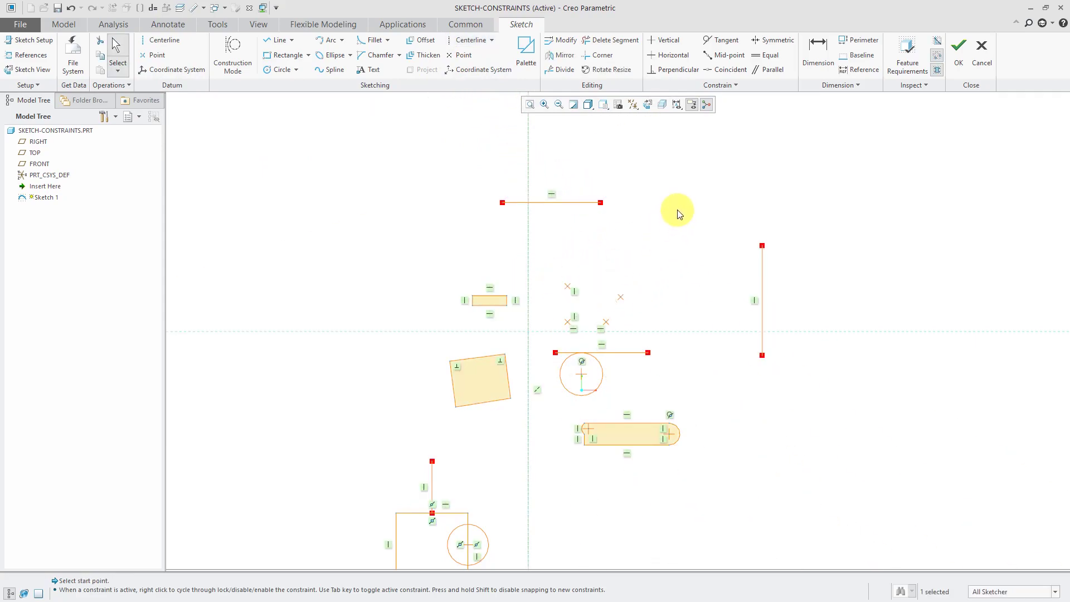
Sketch a horizontal centerline along the horizontal reference.
{"action": "right_click", "coordinate": [677, 211]}
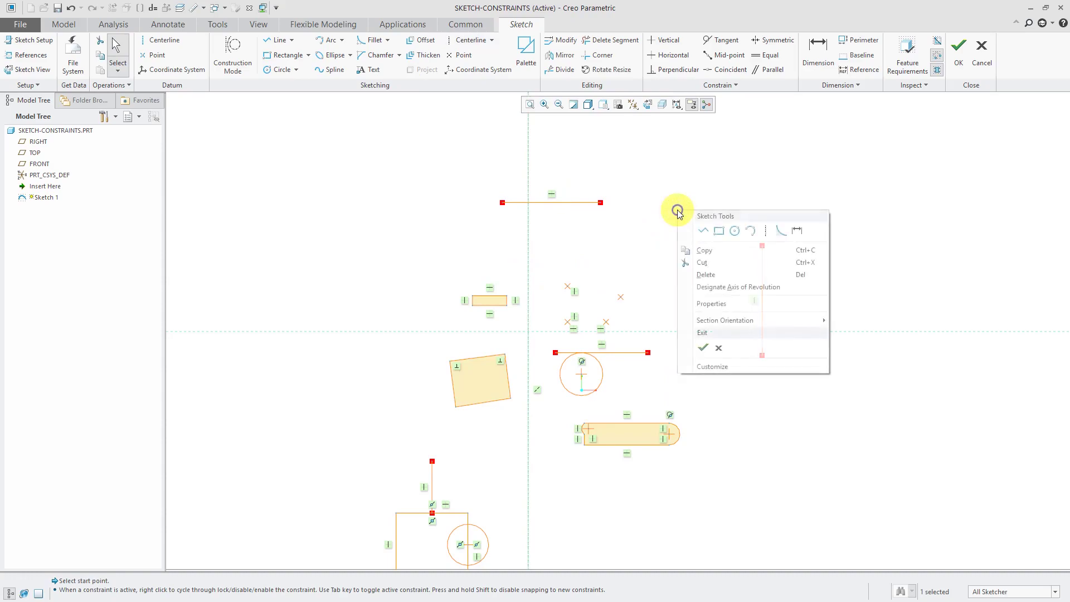
{"action": "left_click", "coordinate": [765, 234]}
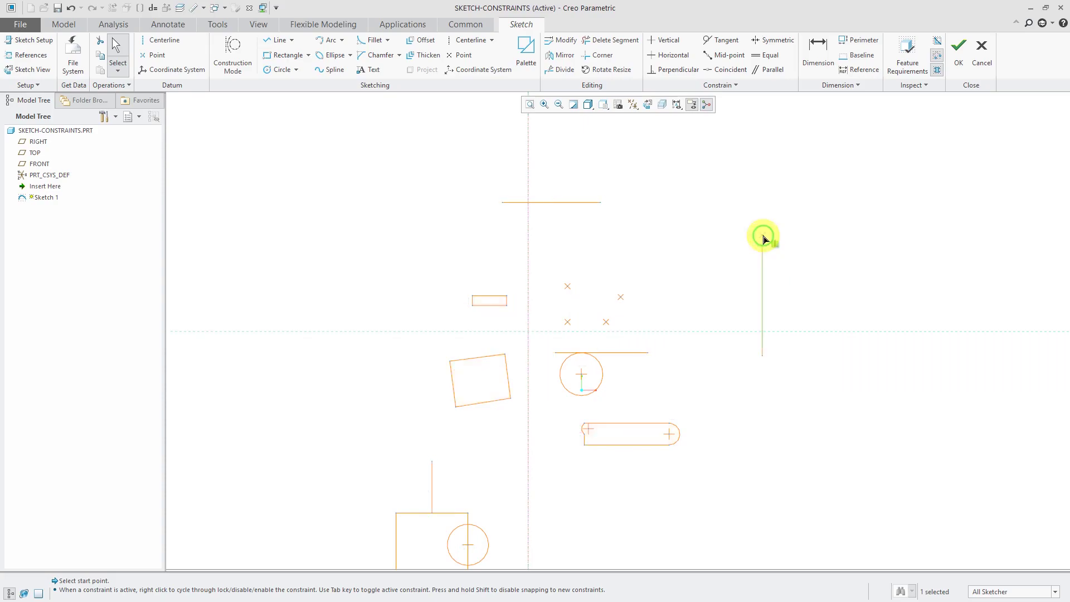
{"action": "left_click", "coordinate": [864, 335]}
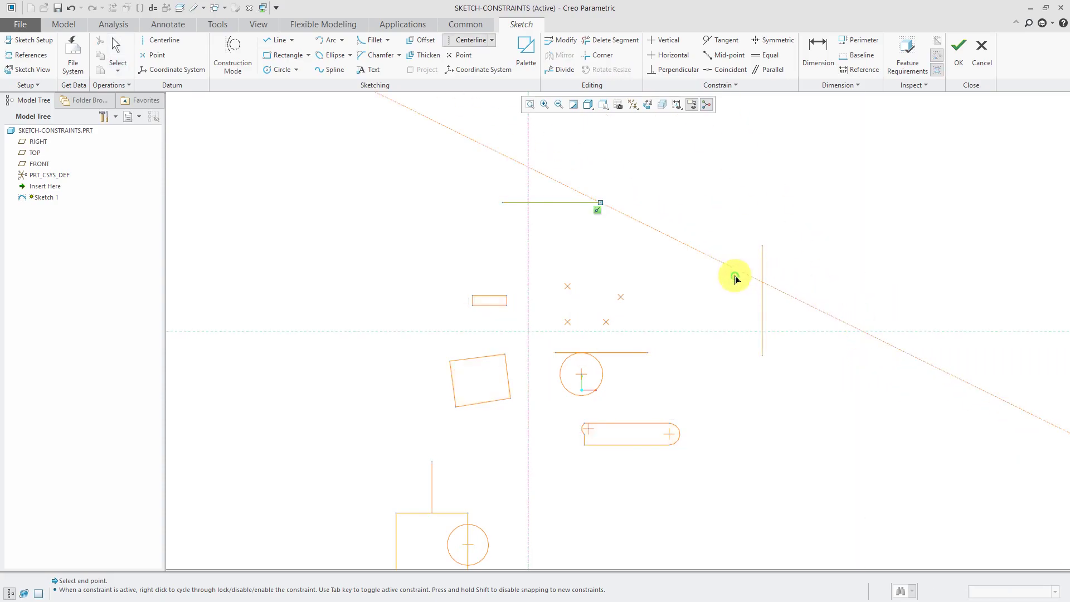
{"action": "left_click", "coordinate": [687, 334]}
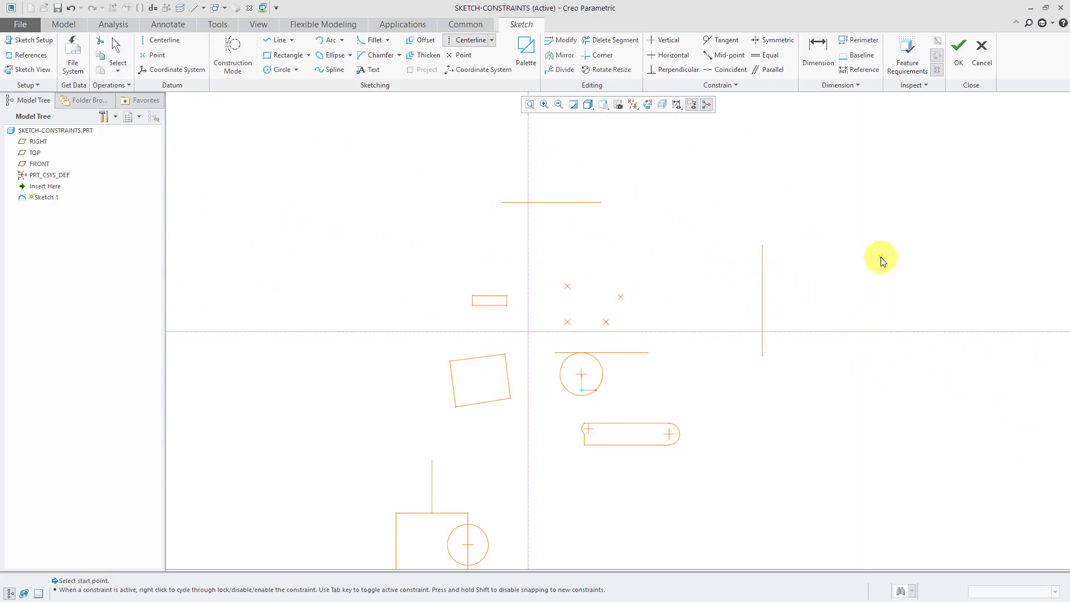
{"action": "middle_click", "coordinate": [880, 261]}
{"action": "left_click", "coordinate": [871, 268]}
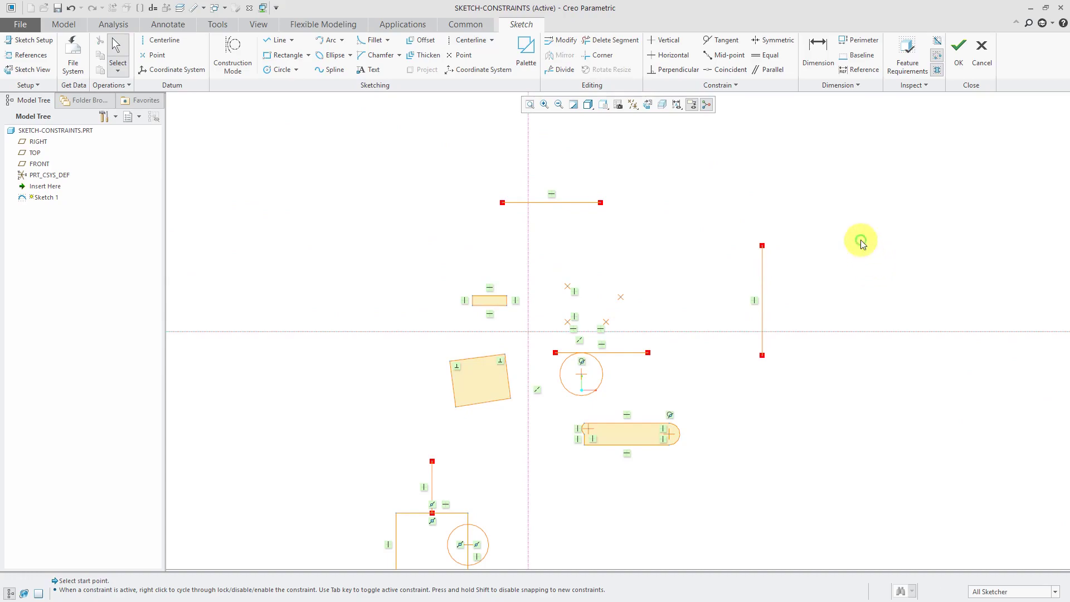
Make the endpoints of the topmost horizontal line symmetric about the vertical centerline.
{"action": "left_click", "coordinate": [771, 40]}
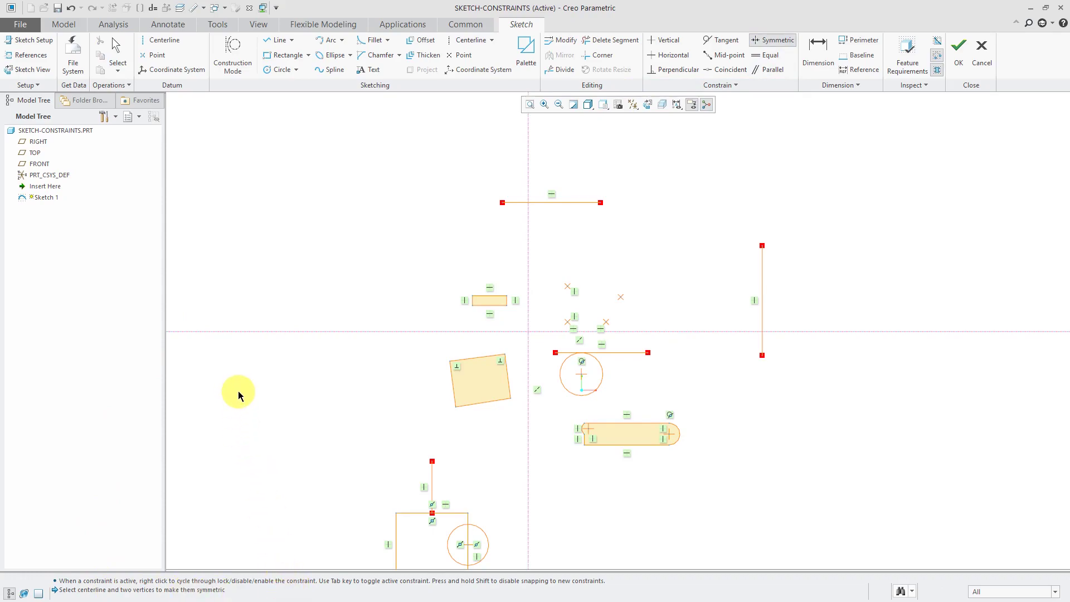
{"action": "left_click", "coordinate": [529, 252]}
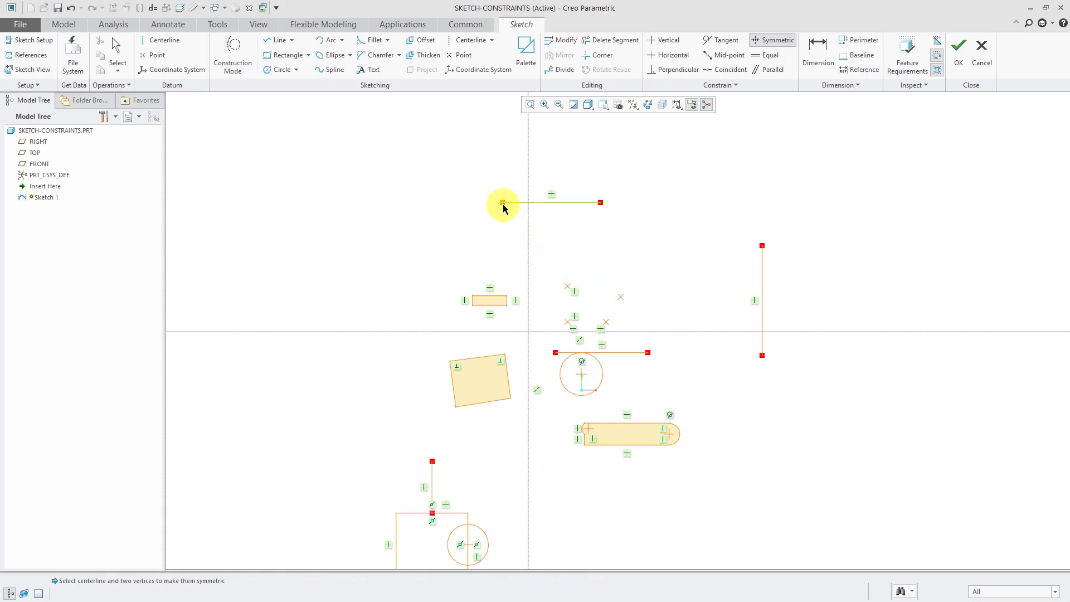
{"action": "left_click", "coordinate": [503, 203]}
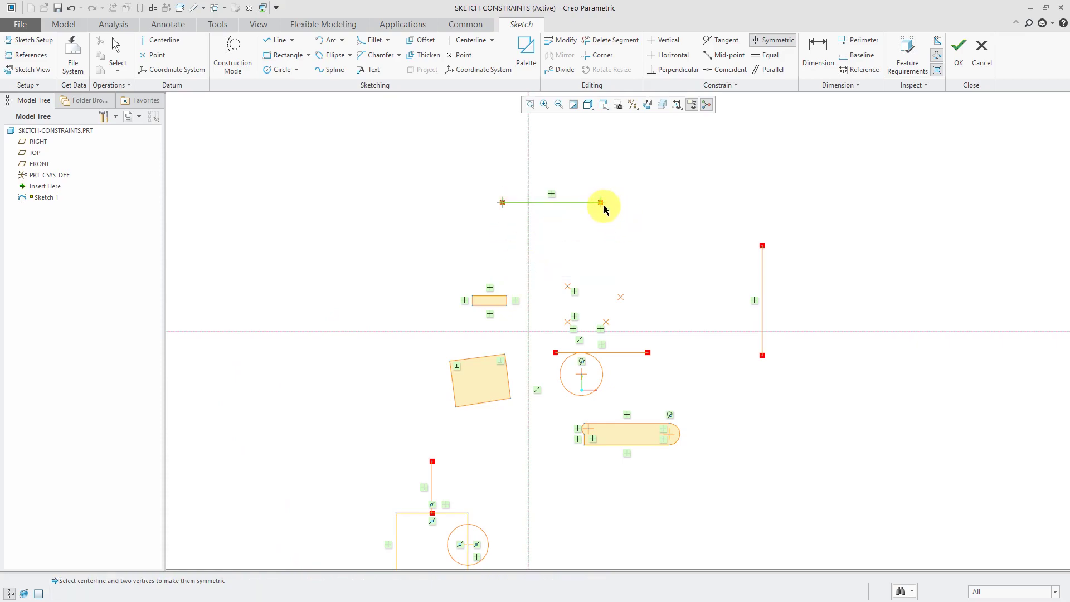
{"action": "left_click", "coordinate": [601, 203]}
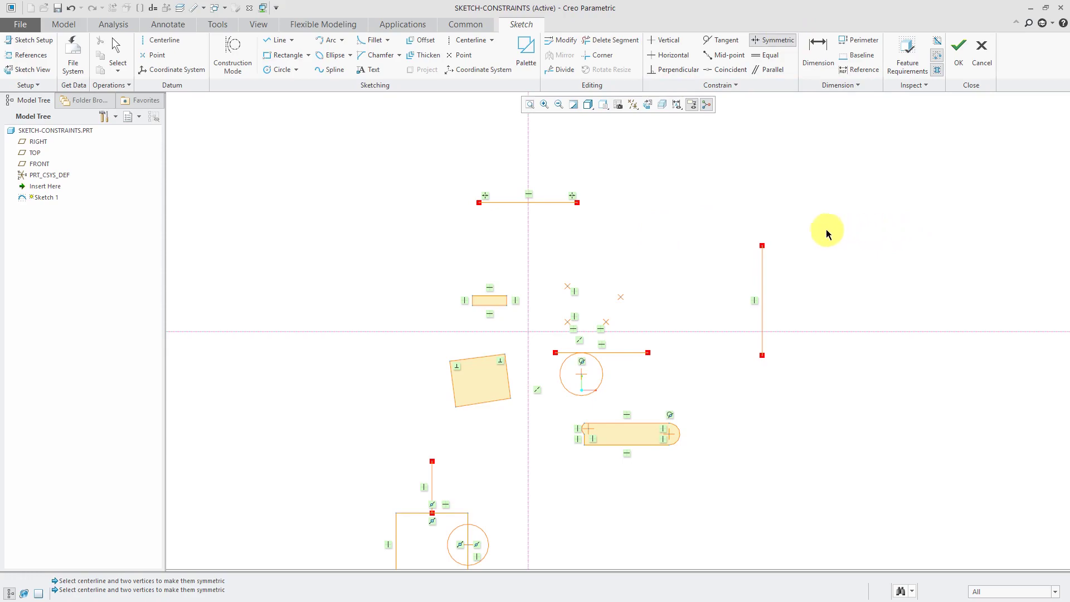
Make the endpoints of the vertical line at the far right of the sketch symmetric about the horizontal centerline.
{"action": "left_click", "coordinate": [762, 246]}
{"action": "left_click", "coordinate": [762, 355]}
{"action": "left_click", "coordinate": [809, 332]}
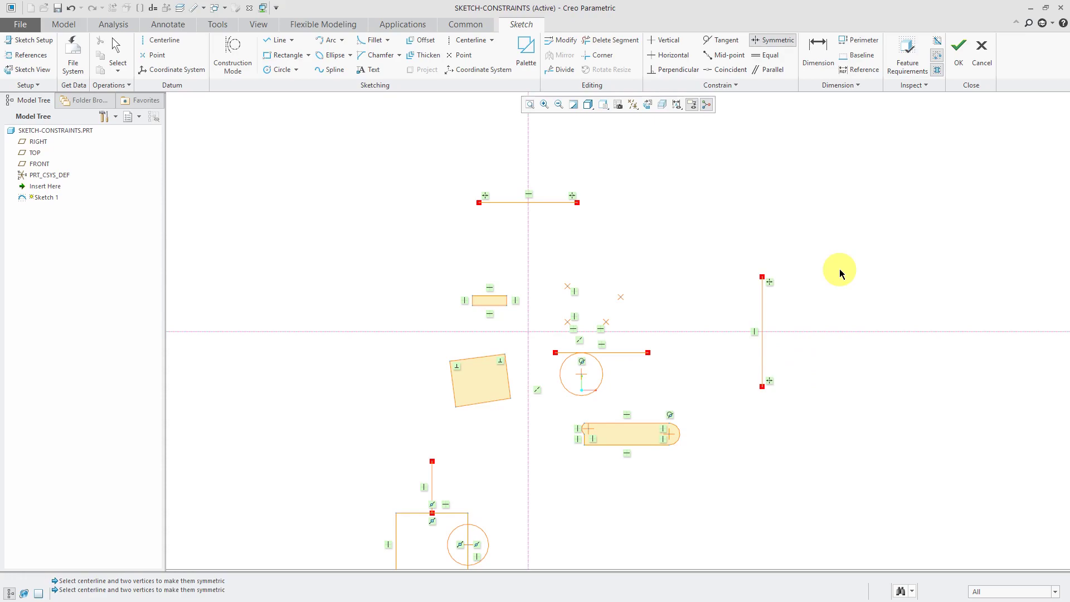
{"action": "middle_click", "coordinate": [811, 253]}
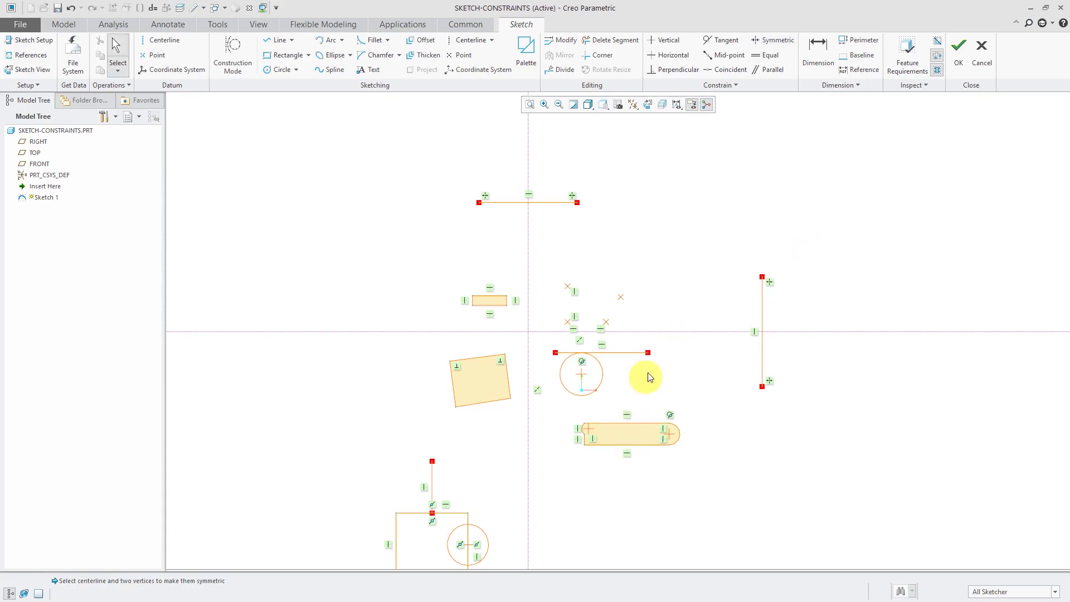
Make the topmost horizontal line and the line tangent to the circle equal in length.
{"action": "mouse_move", "coordinate": [617, 361]}
{"action": "middle_mouse_down", "text": "shift"}
{"action": "mouse_move", "coordinate": [617, 312]}
{"action": "mouse_move", "coordinate": [617, 336]}
{"action": "middle_mouse_up", "text": "shift"}
{"action": "left_click", "coordinate": [768, 56]}
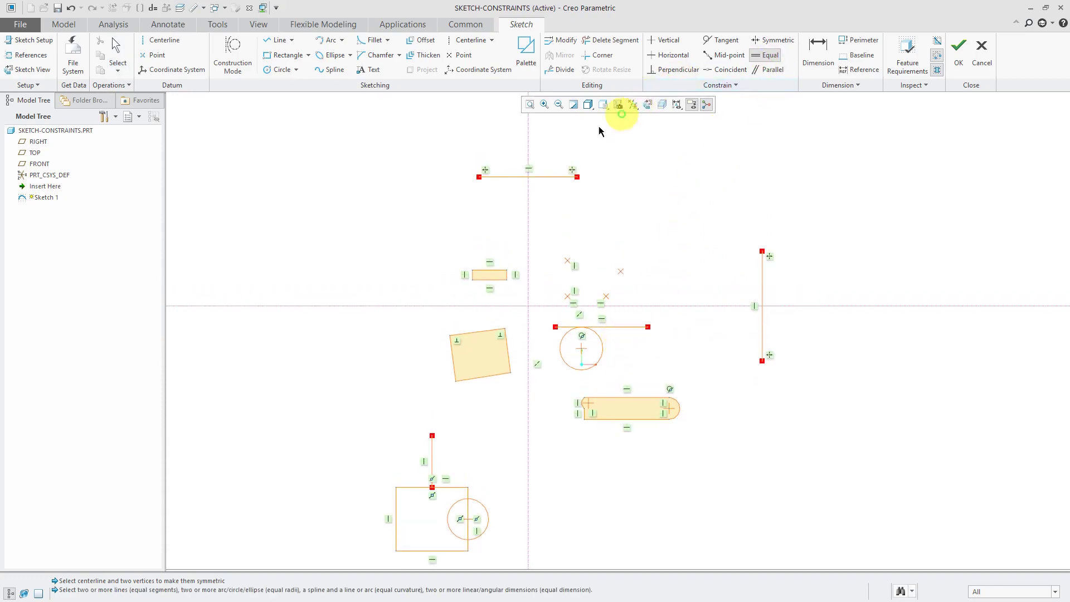
{"action": "left_click", "coordinate": [554, 178]}
{"action": "left_click", "coordinate": [621, 328]}
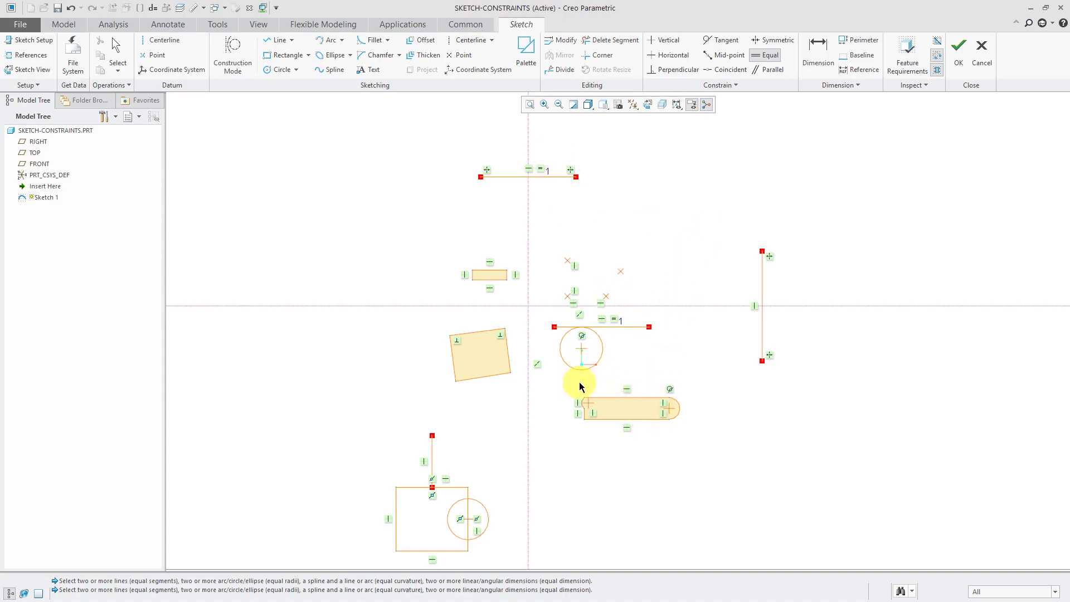
Extend the equal-length set to the tilted quadrilateral's top edge and the small rectangle's bottom edge.
{"action": "scroll", "coordinate": [514, 356], "scroll_direction": "down", "scroll_amount": 2}
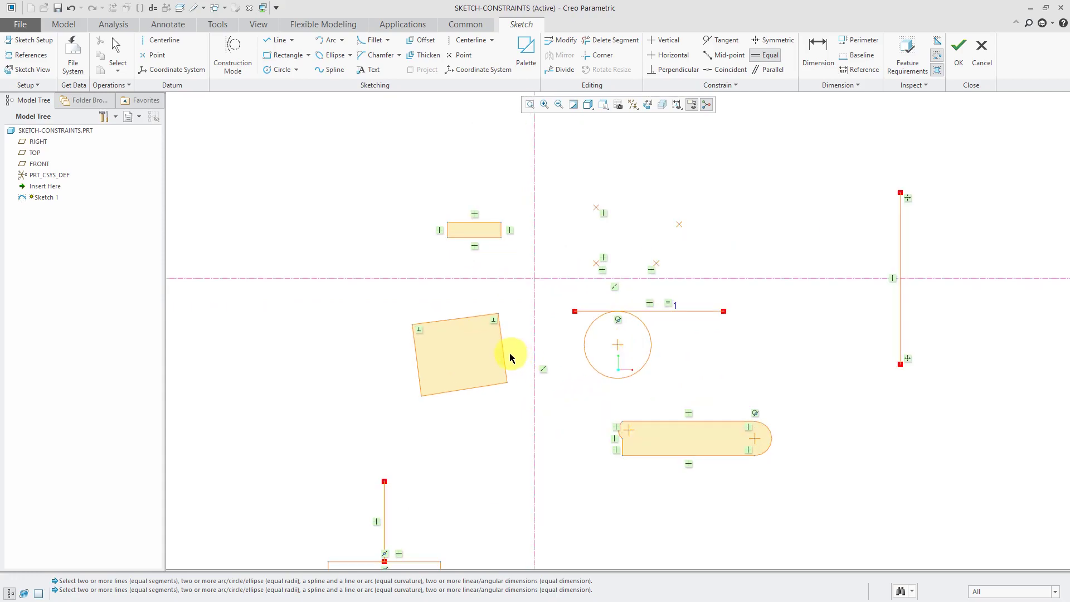
{"action": "left_click", "coordinate": [458, 323]}
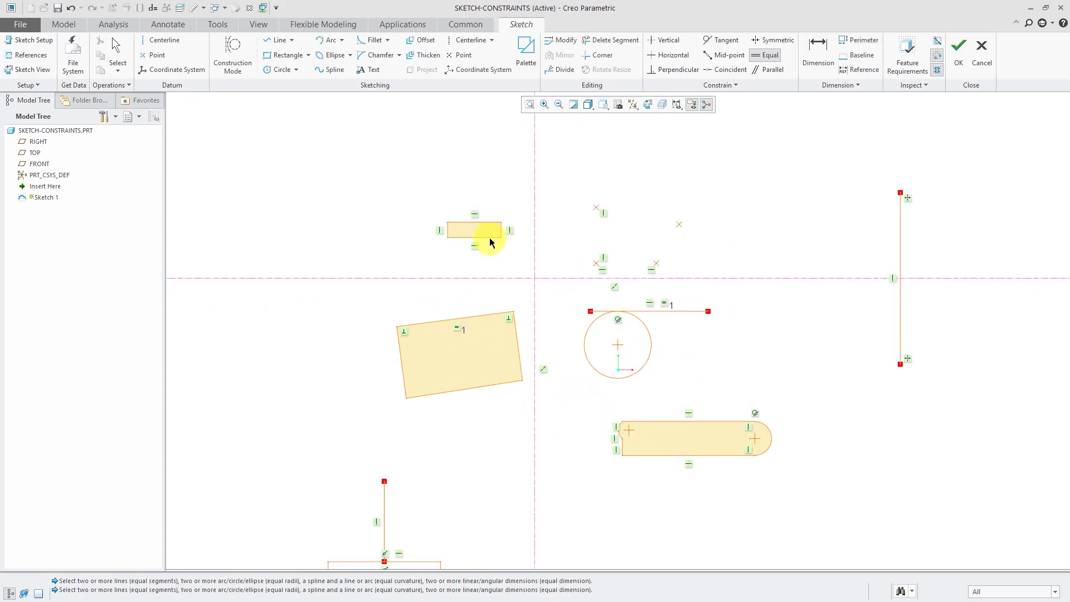
{"action": "left_click", "coordinate": [489, 237]}
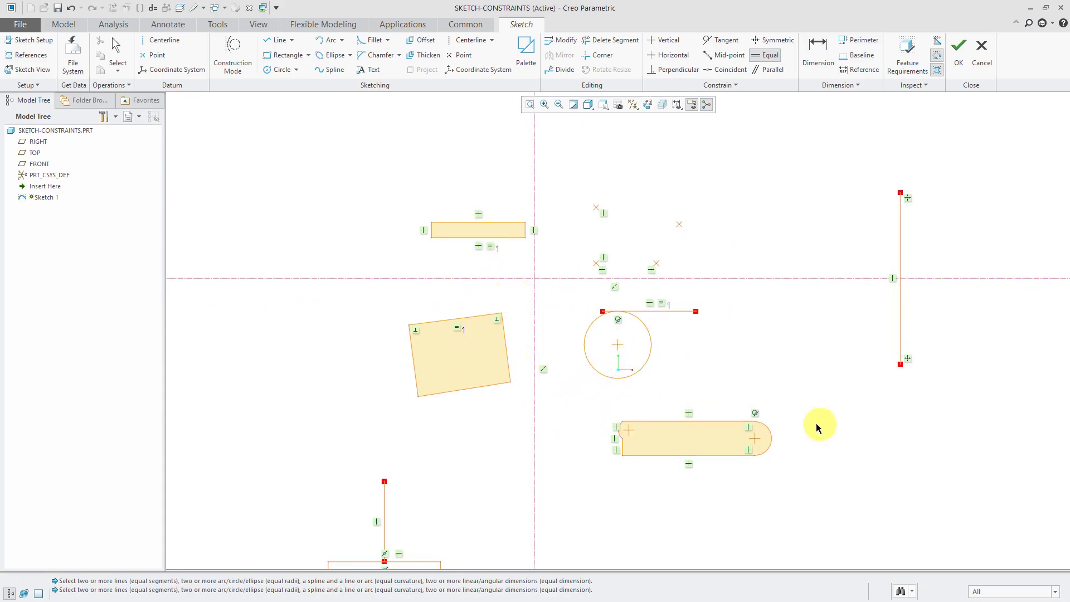
{"action": "scroll", "coordinate": [518, 397], "scroll_direction": "up", "scroll_amount": 2}
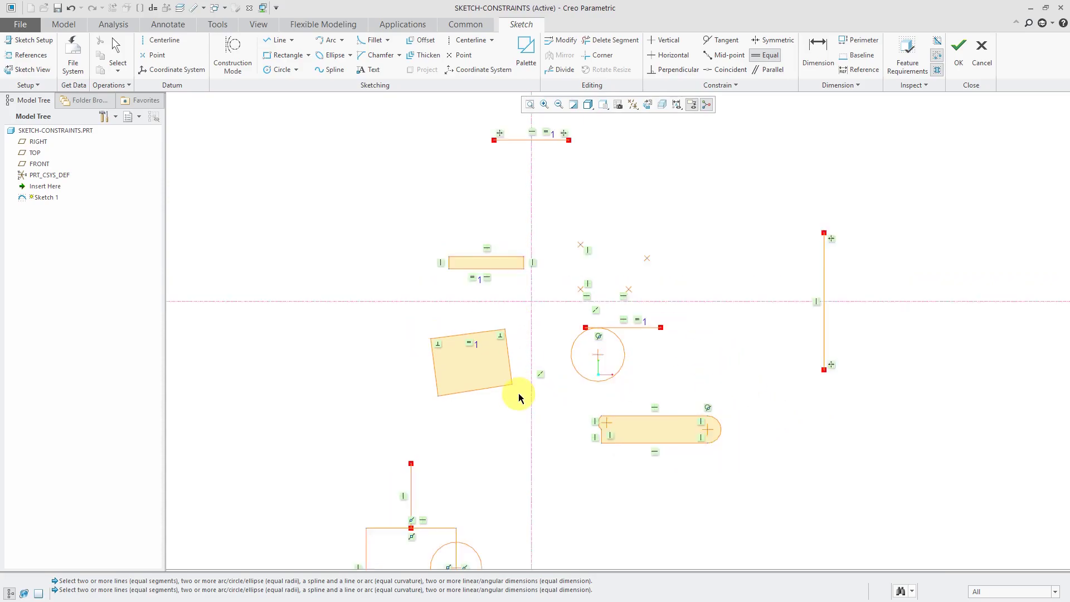
Make the slot's top edge and the tilted quadrilateral's bottom edge equal in length.
{"action": "scroll", "coordinate": [518, 396], "scroll_direction": "down", "scroll_amount": 2}
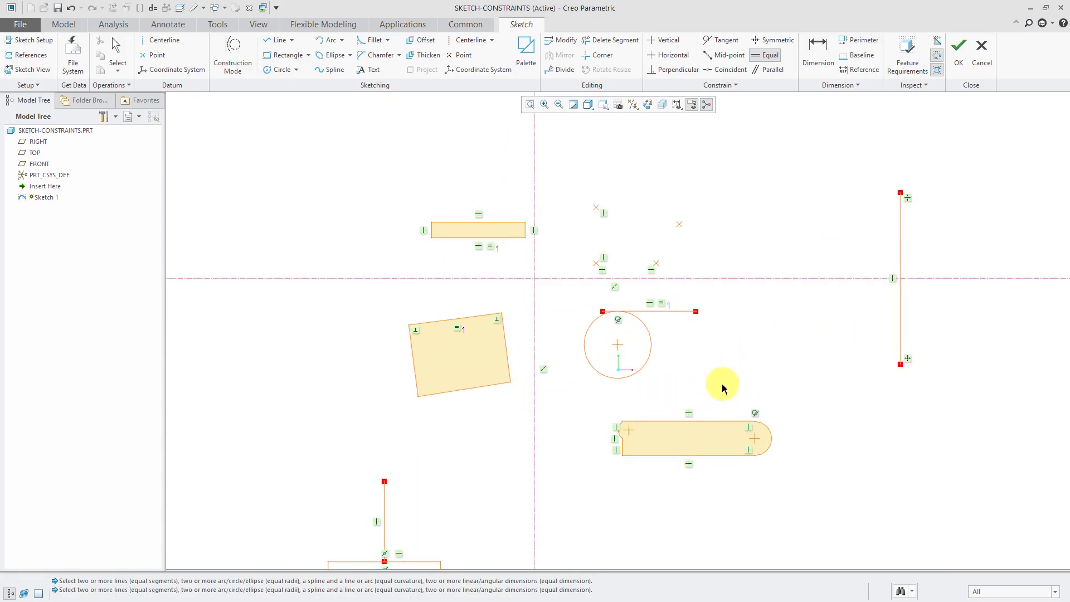
{"action": "left_click", "coordinate": [772, 56]}
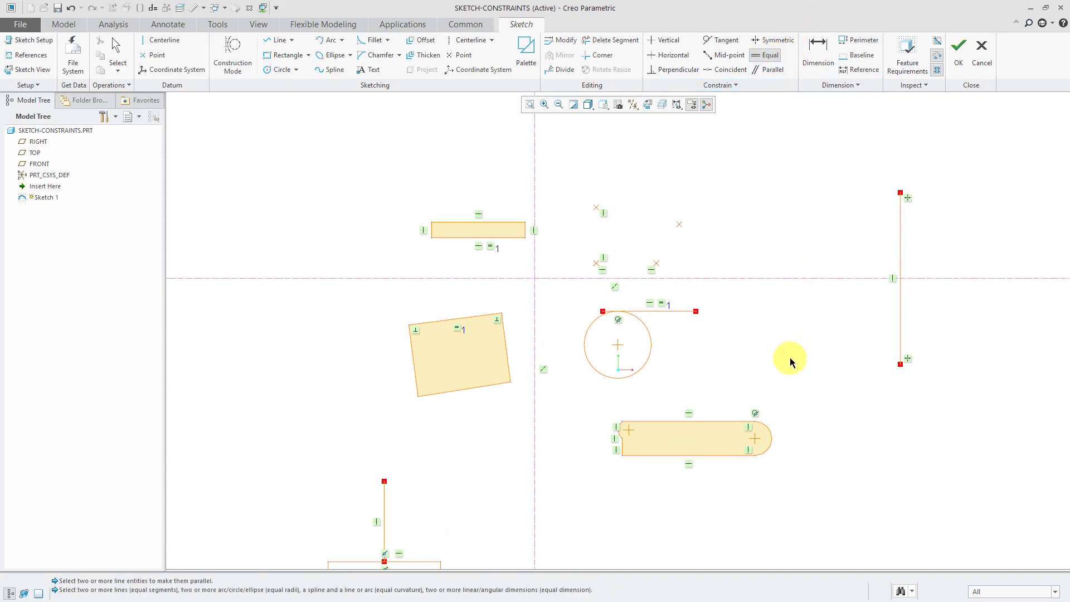
{"action": "left_click", "coordinate": [723, 422]}
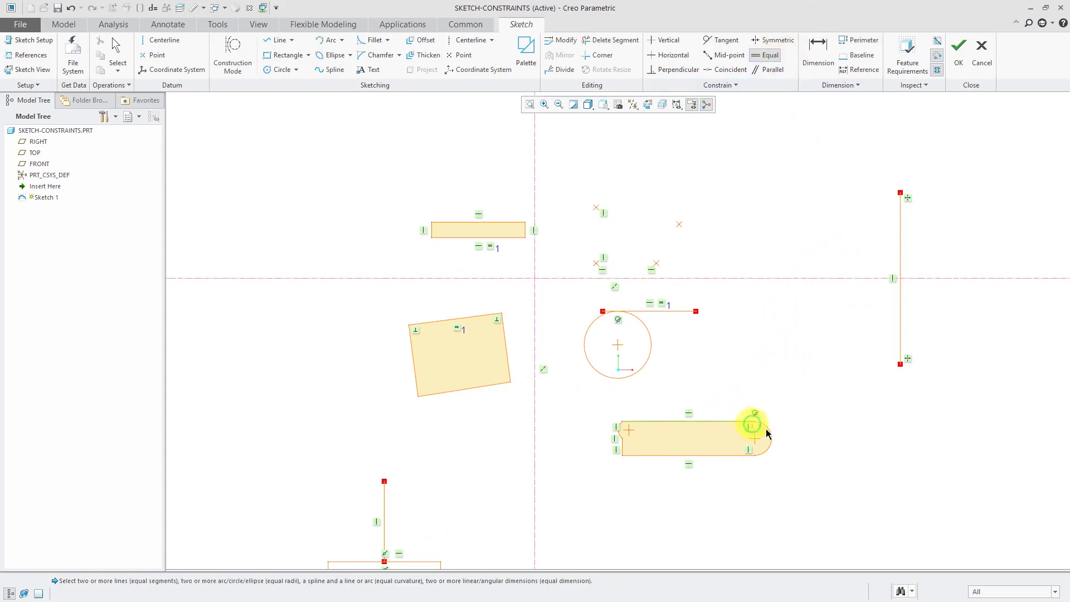
{"action": "left_click", "coordinate": [472, 394]}
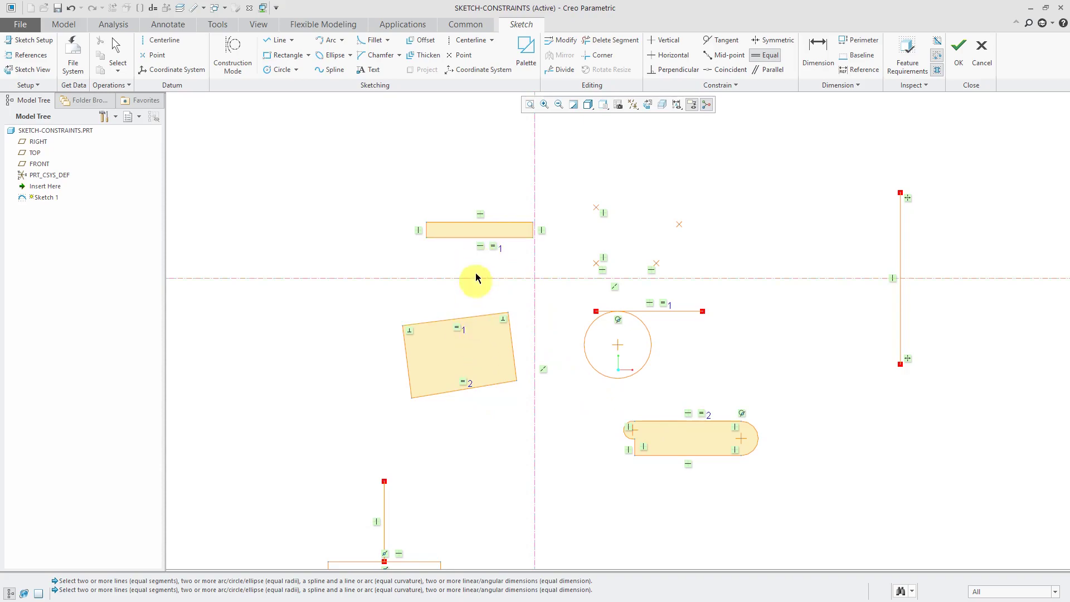
{"action": "scroll", "coordinate": [490, 360], "scroll_direction": "down", "scroll_amount": 3}
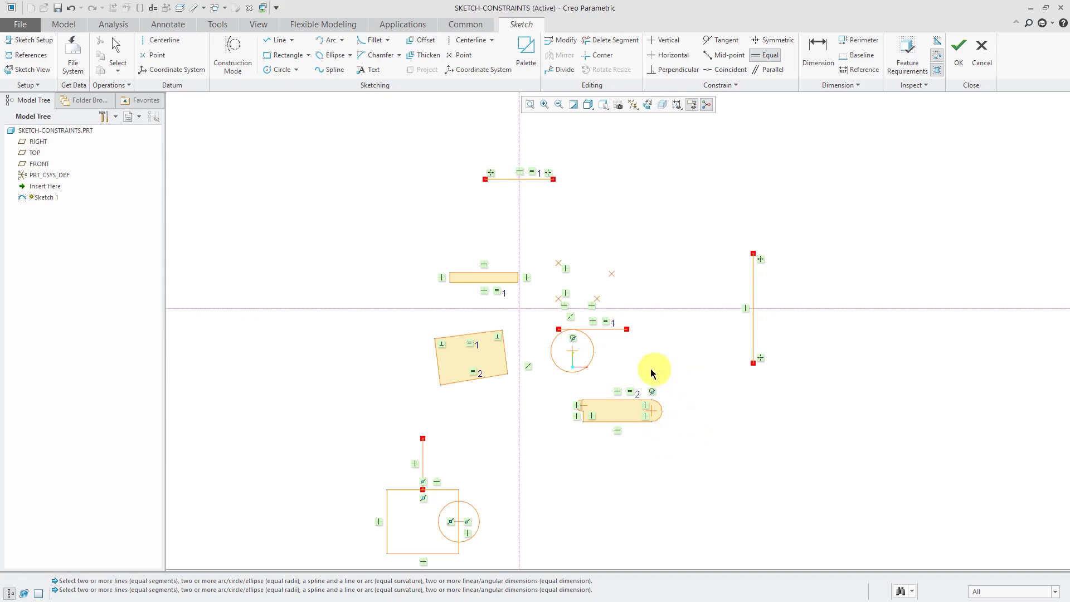
{"action": "left_click", "coordinate": [590, 357]}
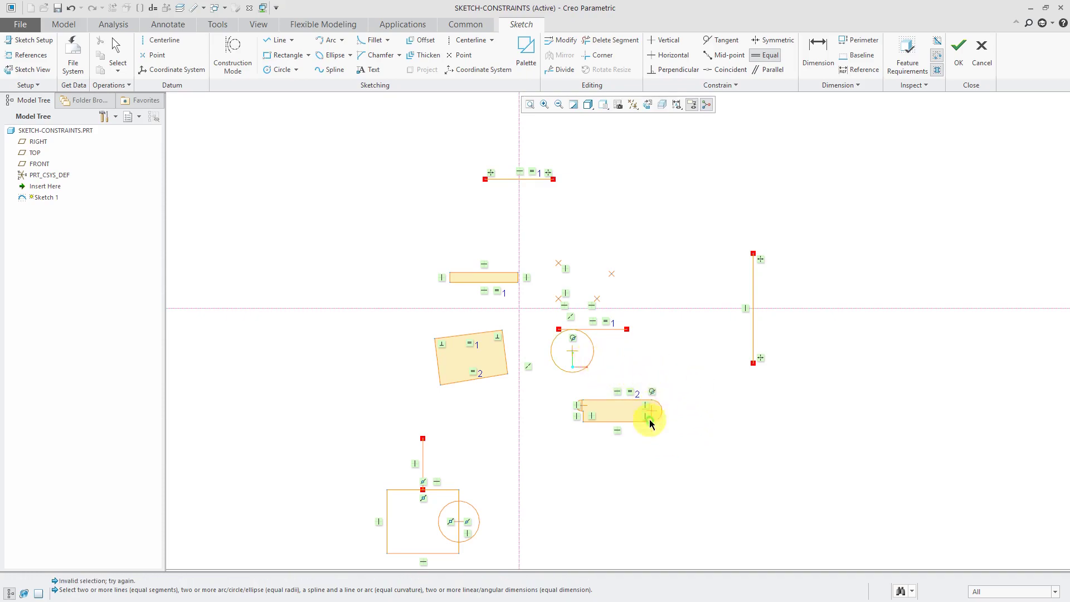
{"action": "middle_click", "coordinate": [636, 360]}
{"action": "right_click", "coordinate": [749, 163]}
{"action": "left_click", "coordinate": [750, 164]}
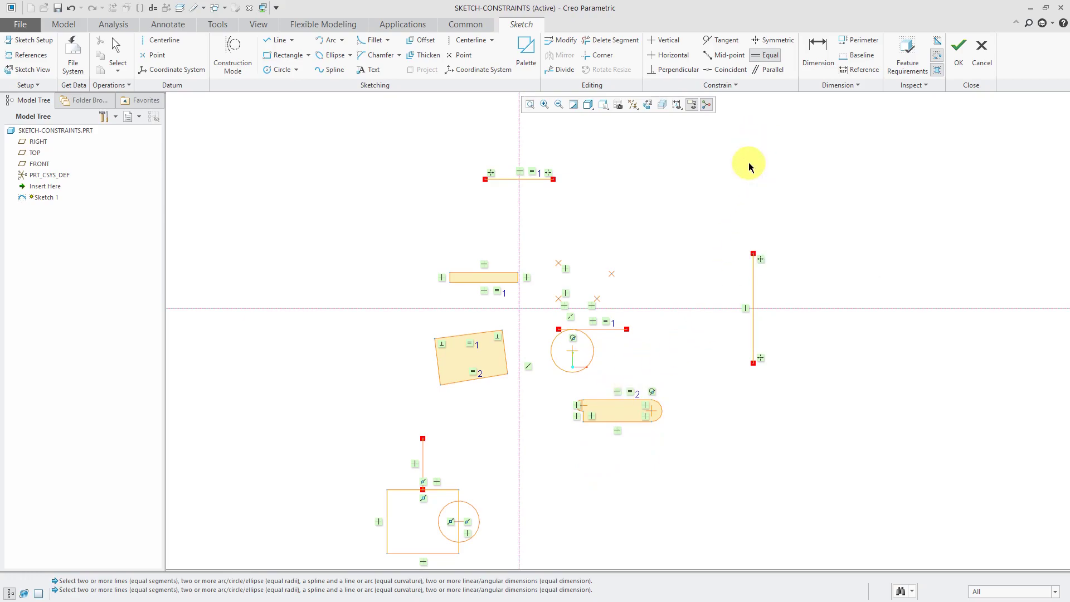
Make the circle below the tangent line and the circle on the lower rectangle's right edge equal in radius.
{"action": "left_click", "coordinate": [771, 69]}
{"action": "left_click", "coordinate": [593, 358]}
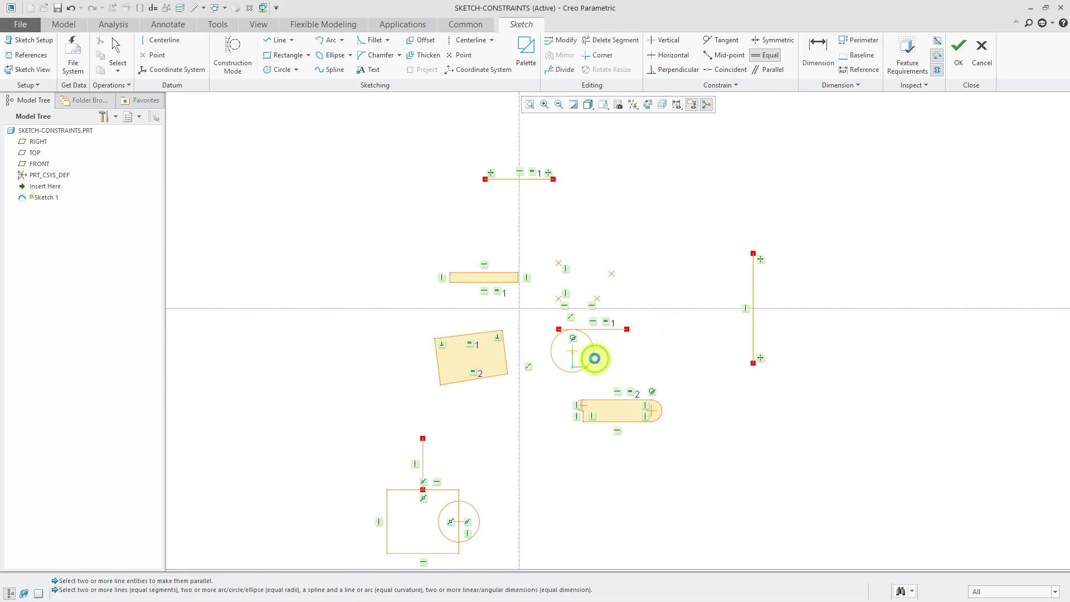
{"action": "left_click", "coordinate": [477, 511]}
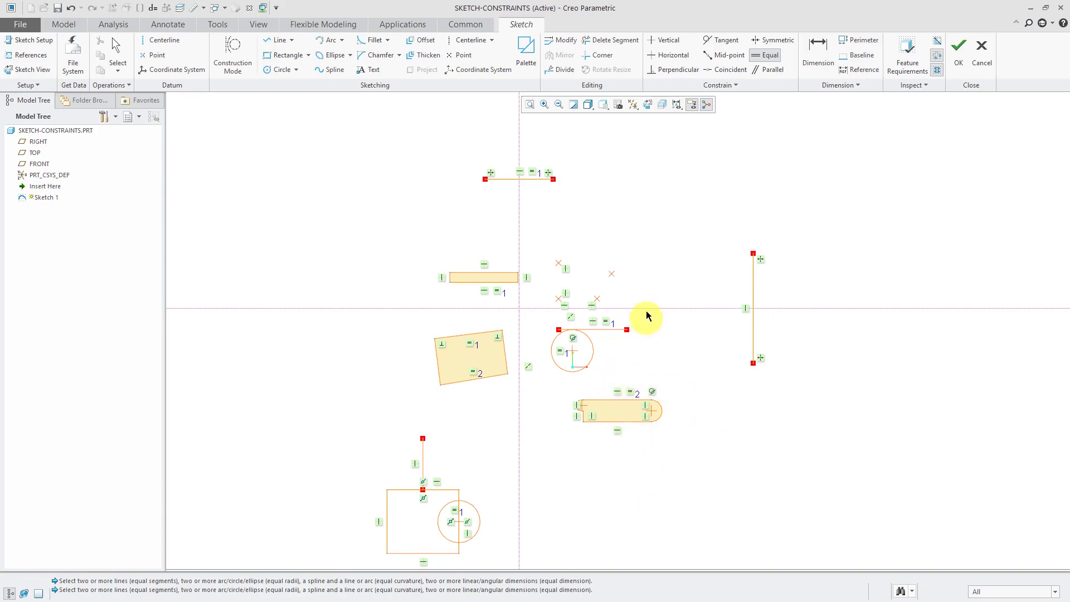
Draw a long line sloping down to the right in the empty area above the far-right vertical line.
{"action": "scroll", "coordinate": [645, 304], "scroll_direction": "up", "scroll_amount": 1}
{"action": "scroll", "coordinate": [534, 483], "scroll_direction": "down", "scroll_amount": 1}
{"action": "scroll", "coordinate": [534, 483], "scroll_direction": "up", "scroll_amount": 2}
{"action": "scroll", "coordinate": [564, 361], "scroll_direction": "down", "scroll_amount": 1}
{"action": "scroll", "coordinate": [595, 227], "scroll_direction": "down", "scroll_amount": 1}
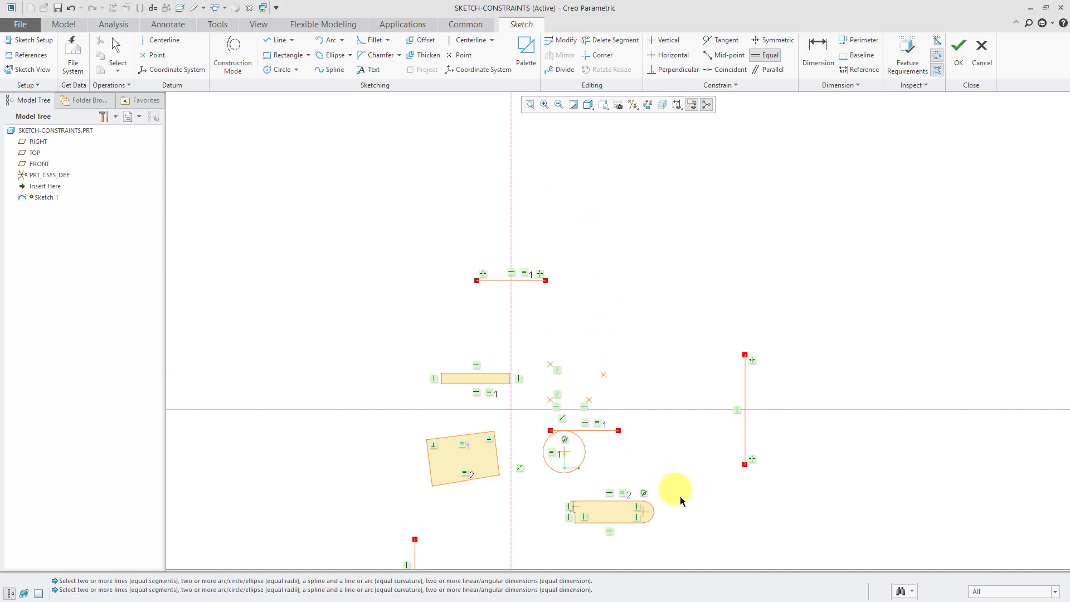
{"action": "scroll", "coordinate": [695, 494], "scroll_direction": "down", "scroll_amount": 1}
{"action": "scroll", "coordinate": [578, 382], "scroll_direction": "up", "scroll_amount": 1}
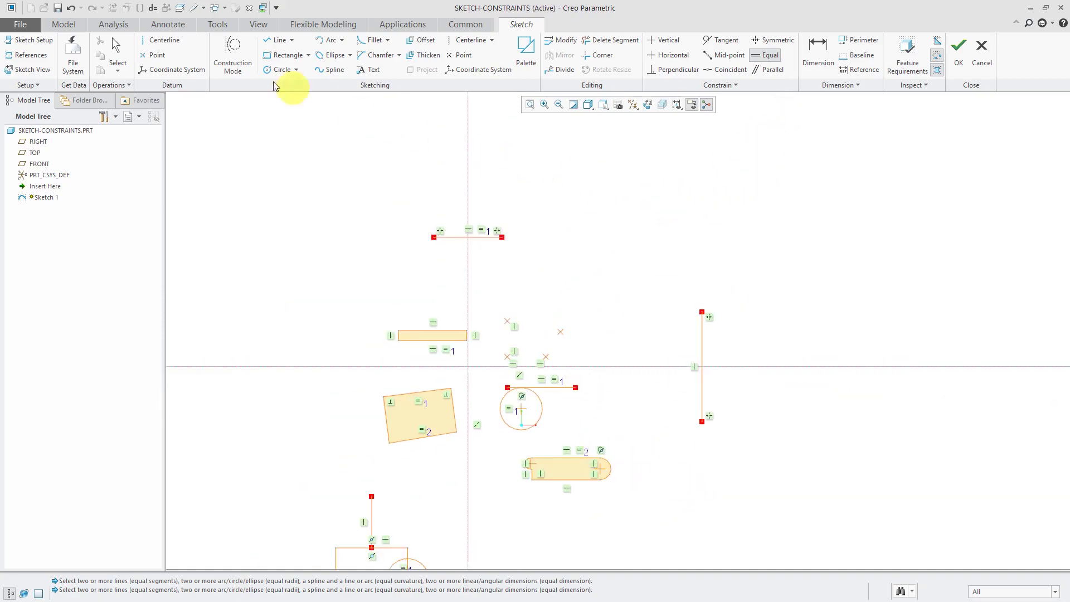
{"action": "left_click", "coordinate": [278, 40]}
{"action": "left_click", "coordinate": [664, 162]}
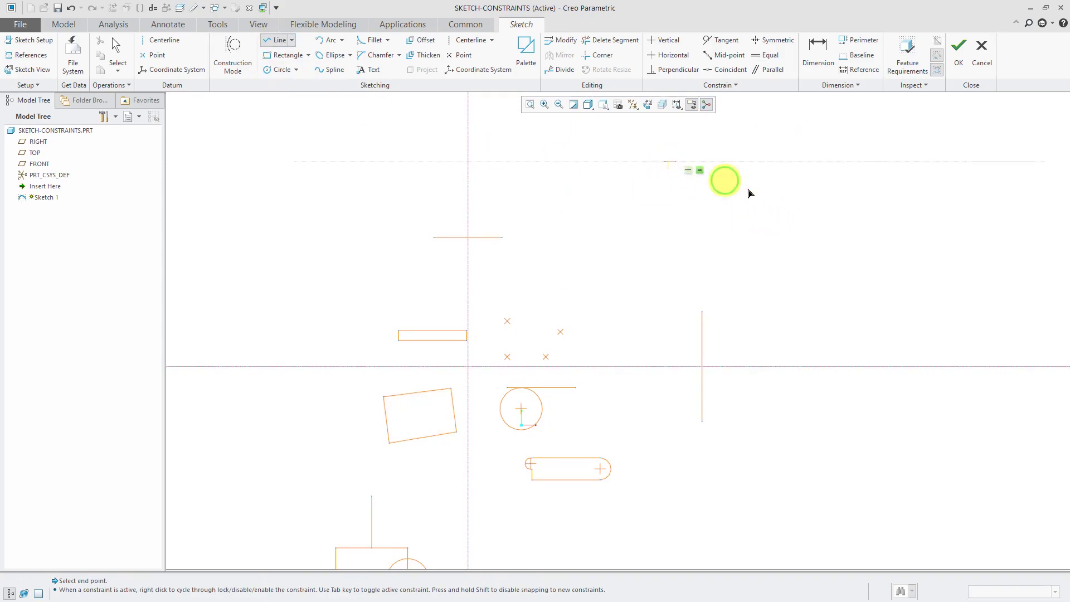
{"action": "left_click", "coordinate": [864, 257]}
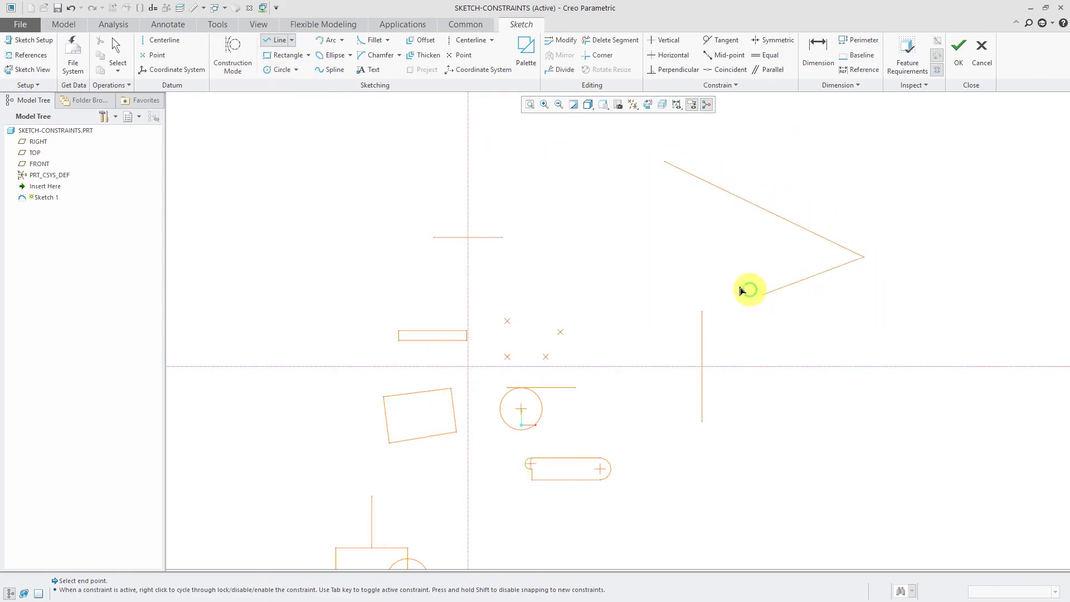
{"action": "middle_click", "coordinate": [670, 253]}
Draw a shorter separate line rising to the right, just below the long sloped line.
{"action": "left_click", "coordinate": [670, 252]}
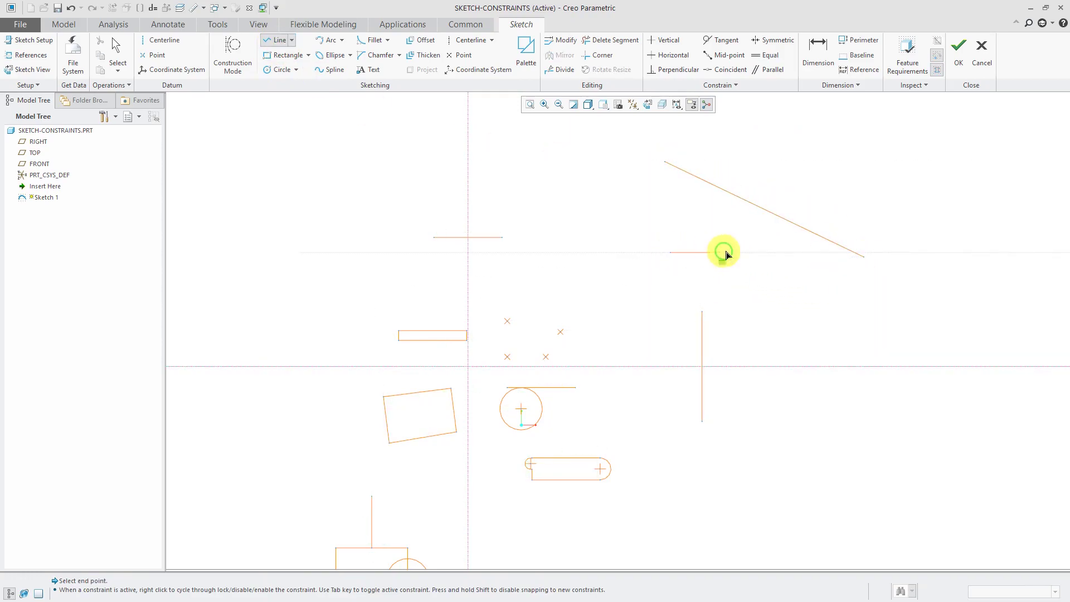
{"action": "left_click", "coordinate": [768, 228]}
{"action": "middle_click", "coordinate": [824, 281]}
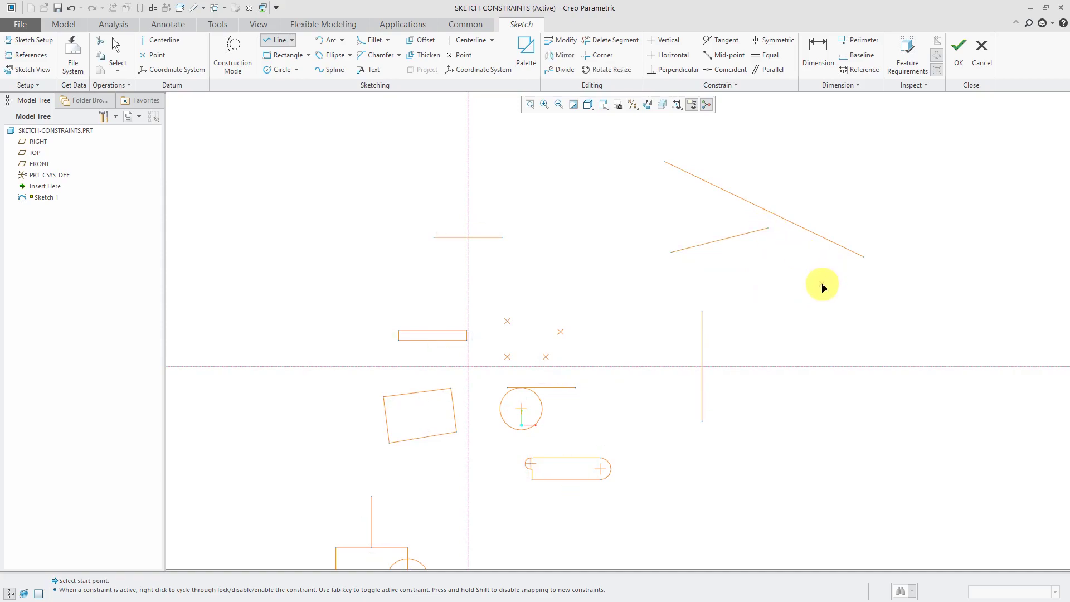
{"action": "middle_click", "coordinate": [820, 286]}
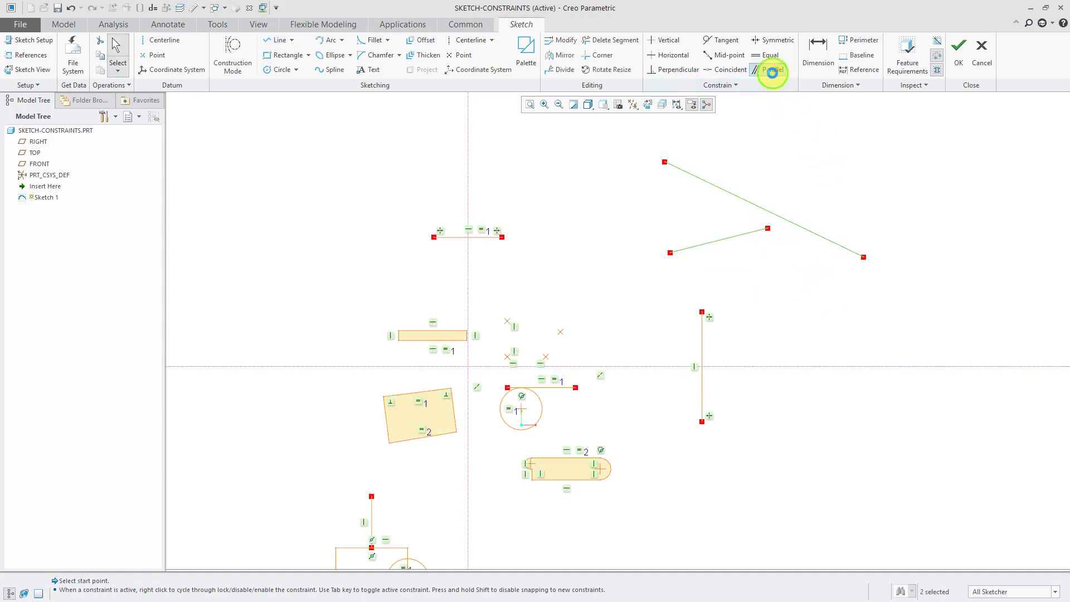
Make the long sloped line and the shorter line below it parallel.
{"action": "left_click", "coordinate": [771, 70]}
{"action": "left_click", "coordinate": [735, 244]}
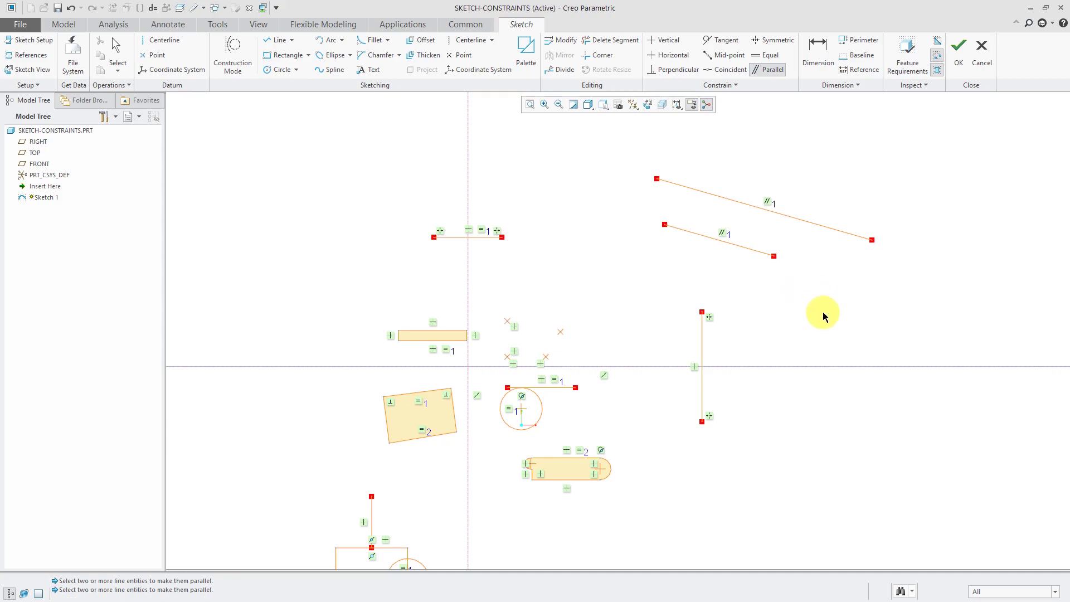
{"action": "middle_click", "coordinate": [771, 133]}
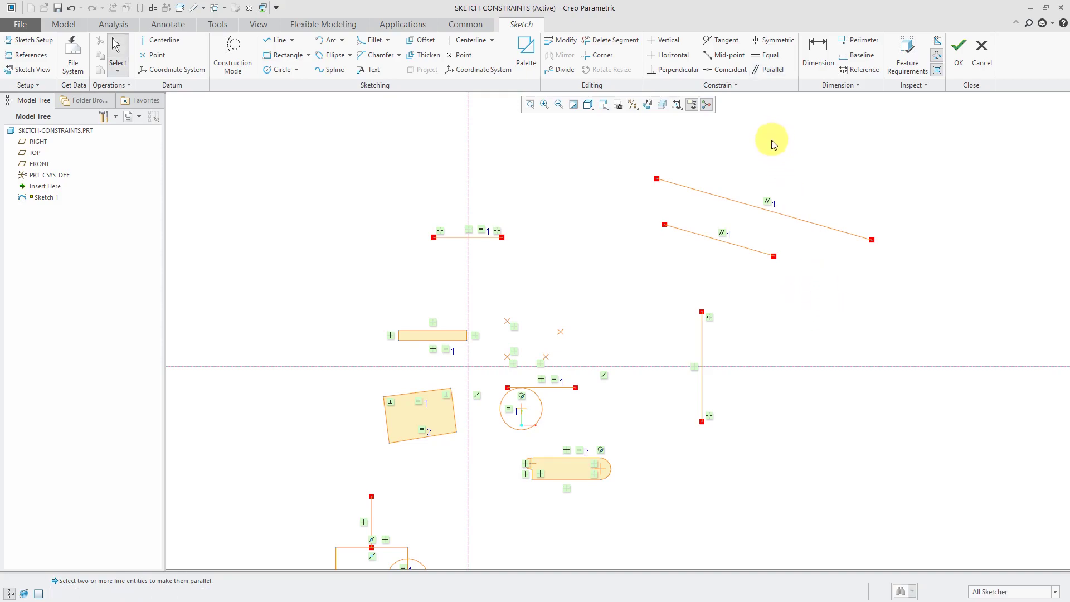
Use Explain on the parallel constraint of the long sloped line to see which lines it relates.
{"action": "left_click", "coordinate": [781, 207]}
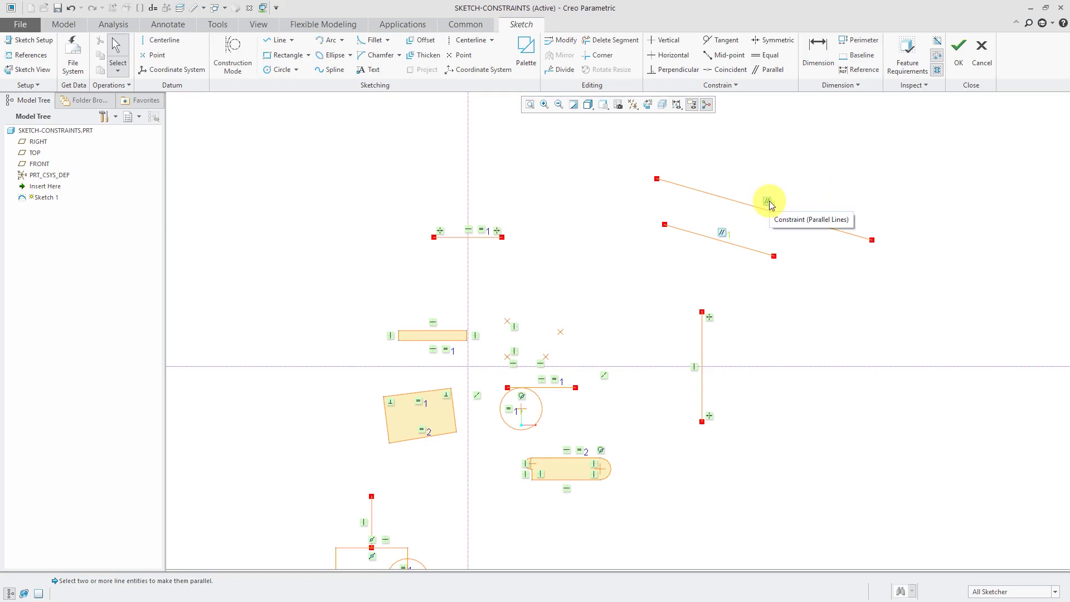
{"action": "left_click", "coordinate": [732, 86]}
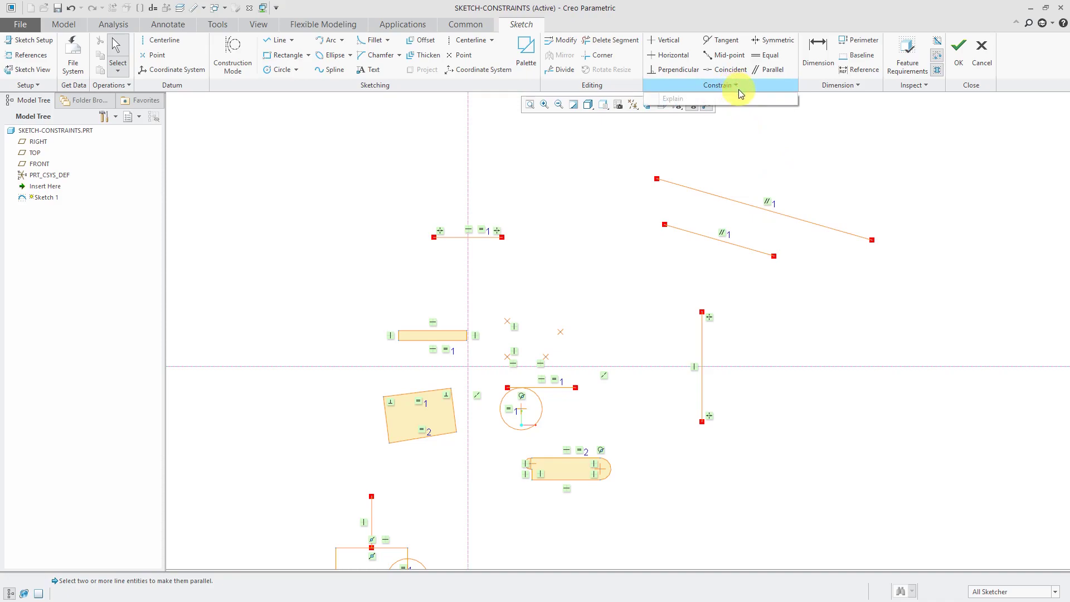
{"action": "left_click", "coordinate": [794, 215]}
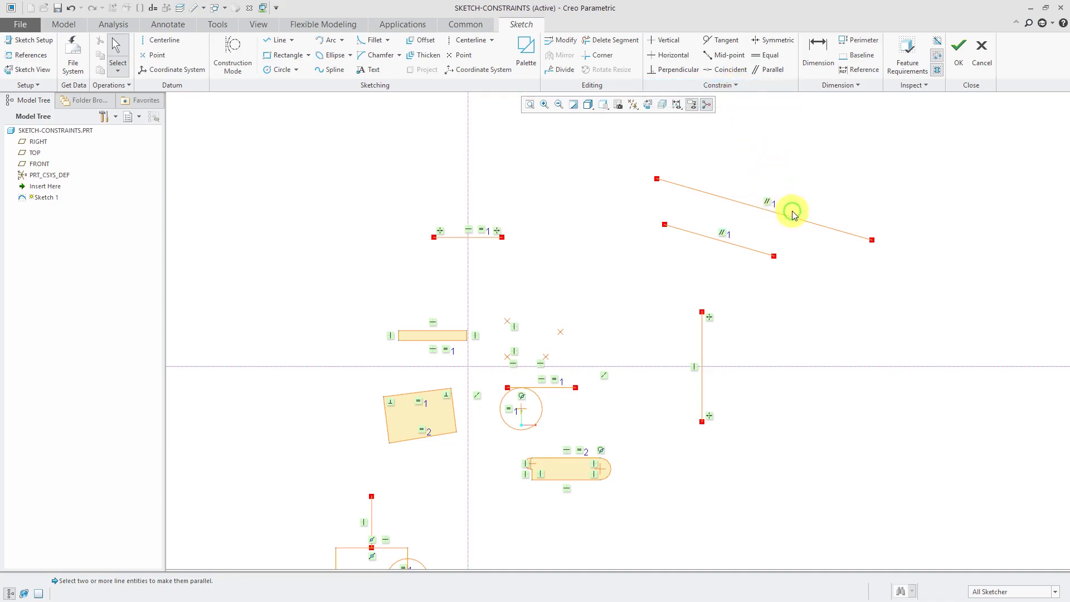
{"action": "left_click", "coordinate": [768, 202]}
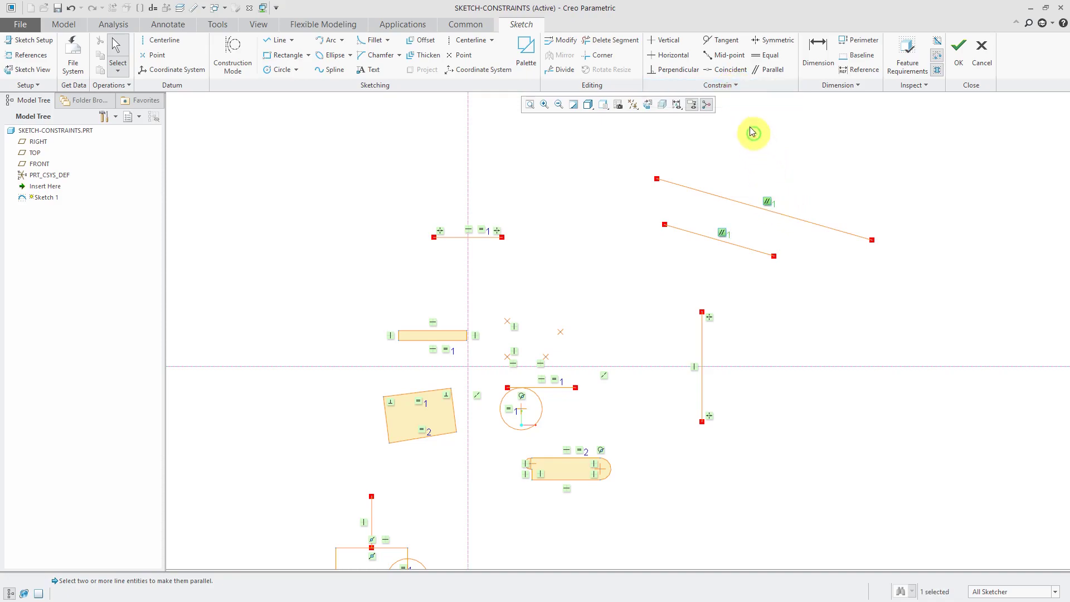
{"action": "left_click", "coordinate": [724, 94]}
{"action": "left_click", "coordinate": [692, 103]}
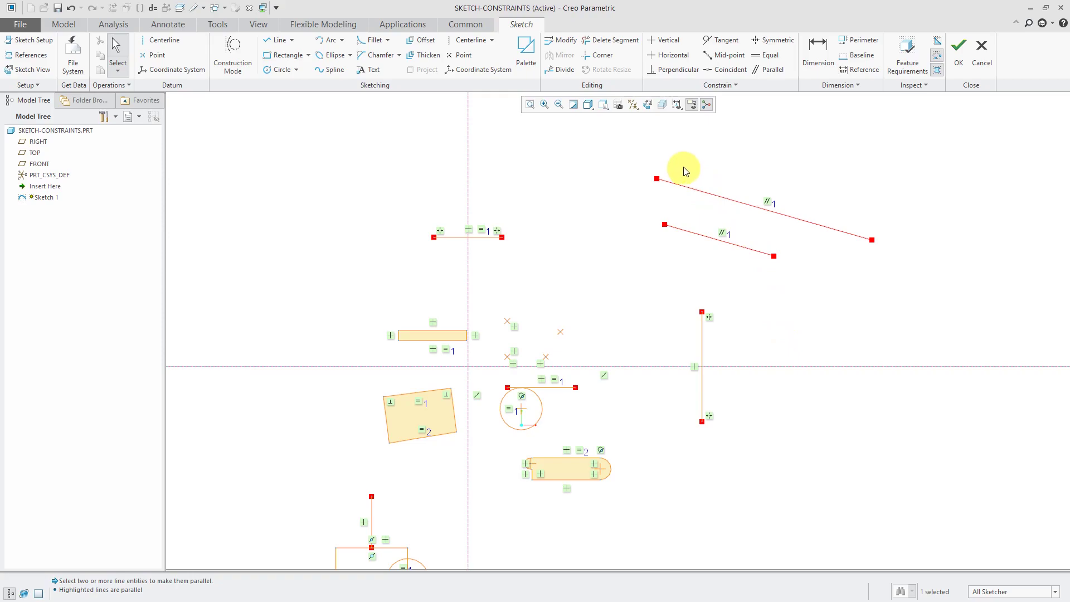
{"action": "left_click", "coordinate": [685, 152]}
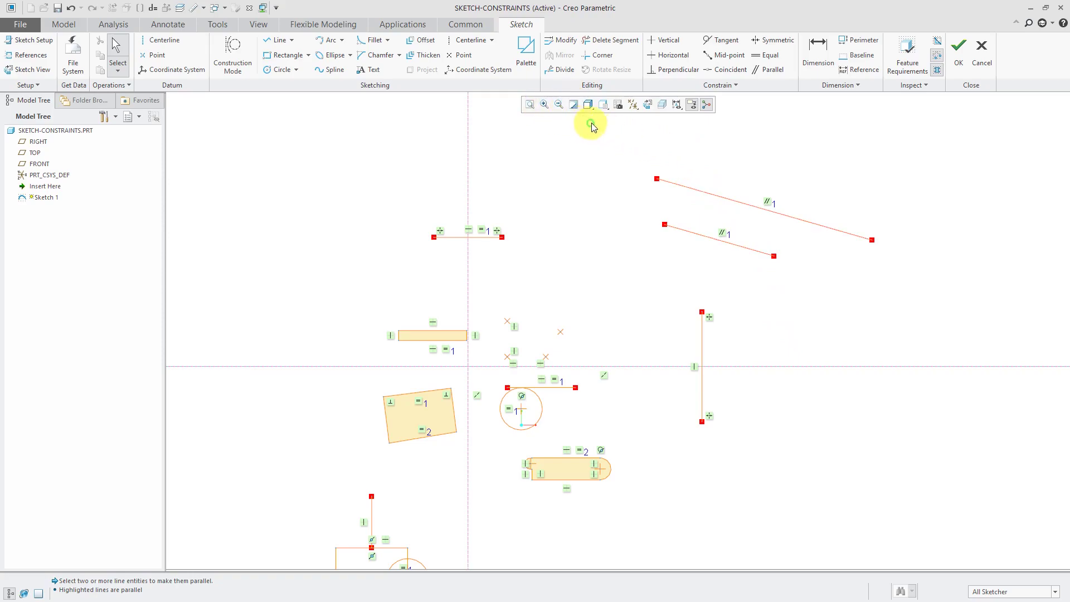
Turn on the display of sketch dimensions.
{"action": "left_click", "coordinate": [674, 106]}
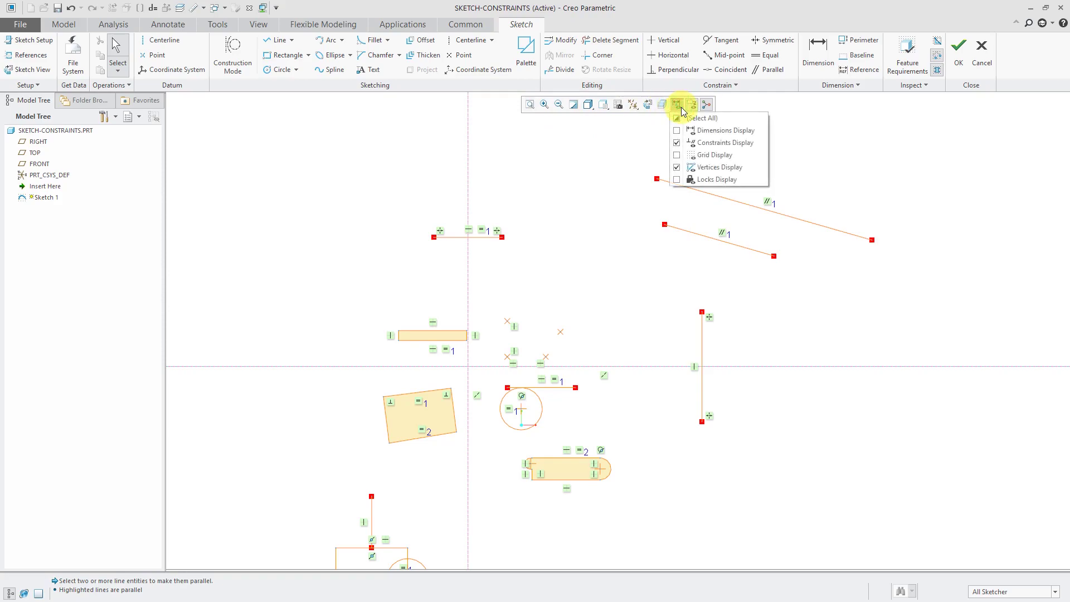
{"action": "left_click", "coordinate": [702, 130]}
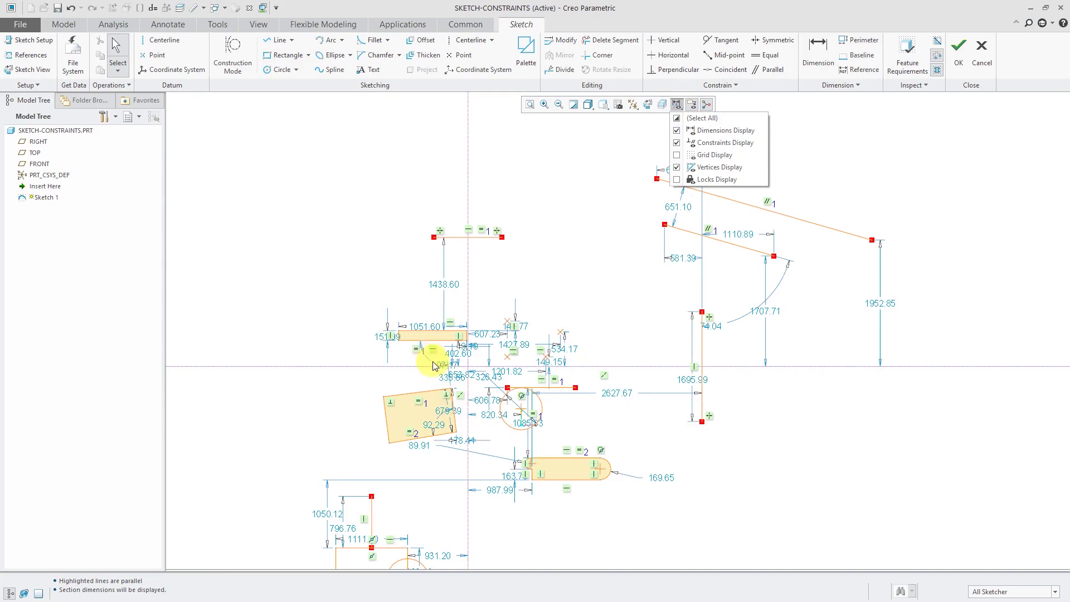
{"action": "left_click", "coordinate": [374, 346]}
Apply an equal-length constraint to the small rectangle's two vertical sides.
{"action": "scroll", "coordinate": [374, 347], "scroll_direction": "up", "scroll_amount": 4}
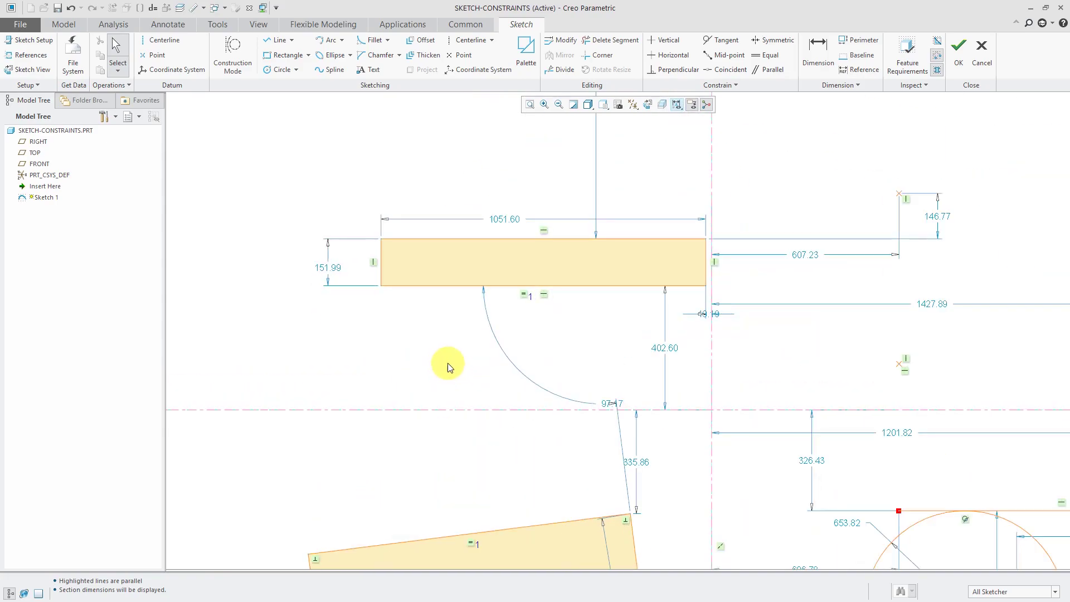
{"action": "scroll", "coordinate": [449, 363], "scroll_direction": "down", "scroll_amount": 1}
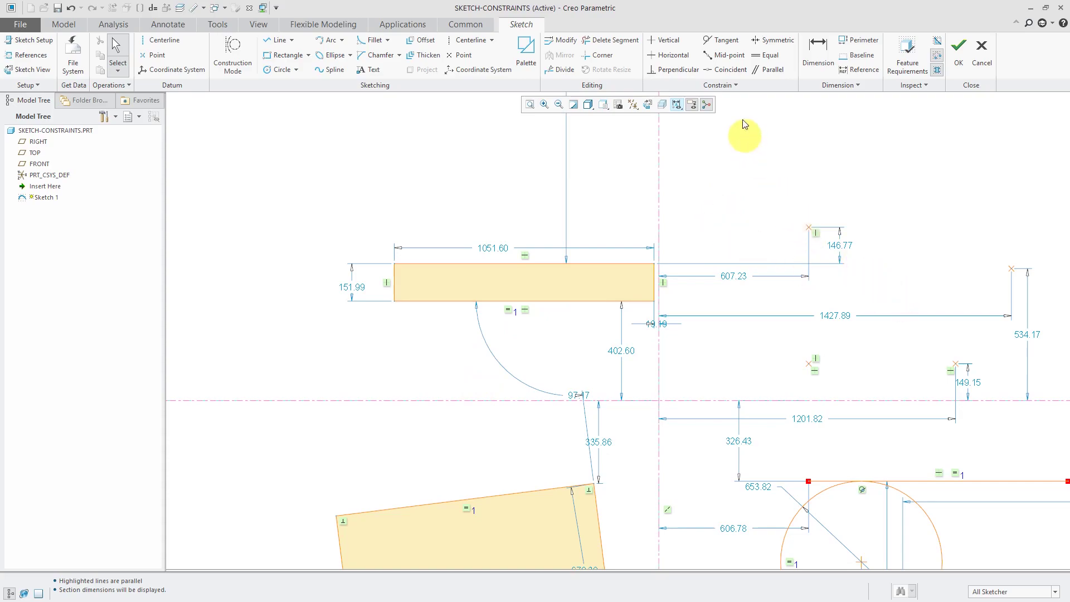
{"action": "left_click", "coordinate": [764, 55]}
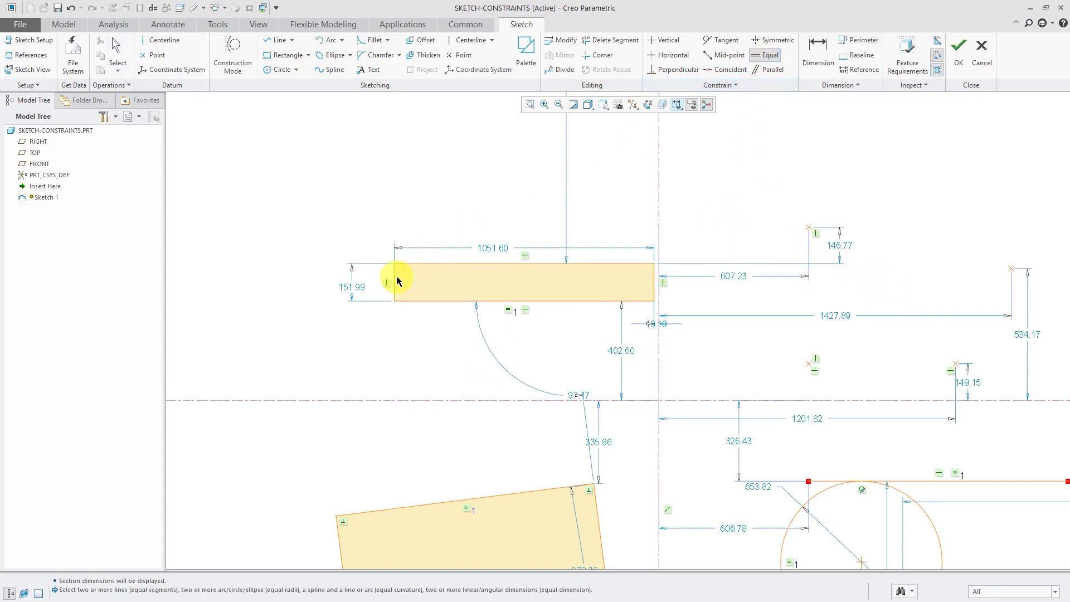
{"action": "left_click", "coordinate": [396, 278]}
{"action": "left_click", "coordinate": [658, 285]}
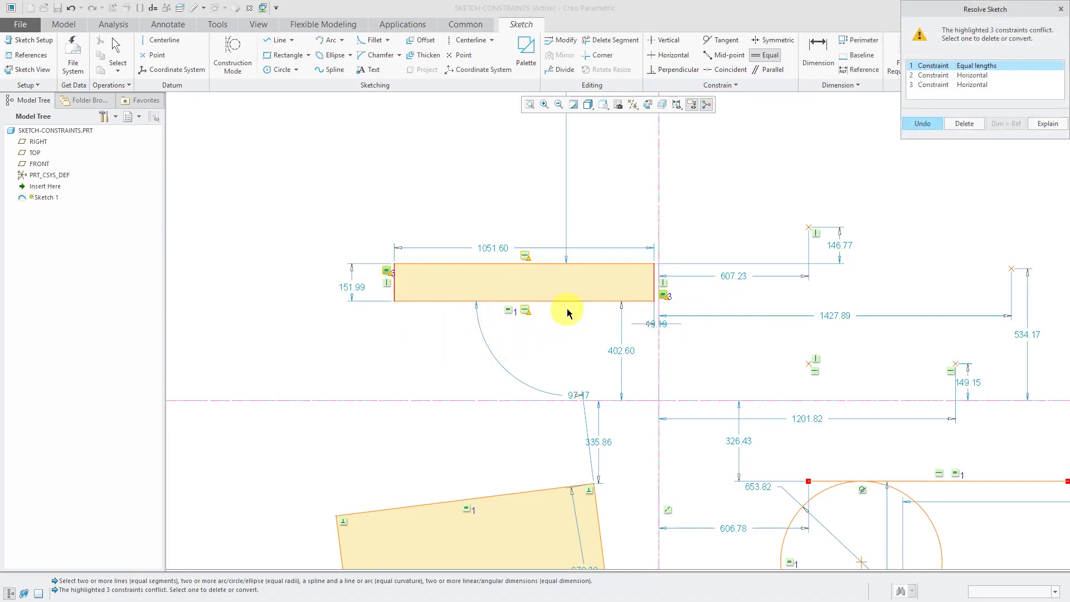
Resolve the constraint conflict by deleting the Horizontal constraint on the small rectangle's bottom edge, and finish the sketch.
{"action": "left_click_drag", "start_coordinate": [1005, 12], "coordinate": [845, 137]}
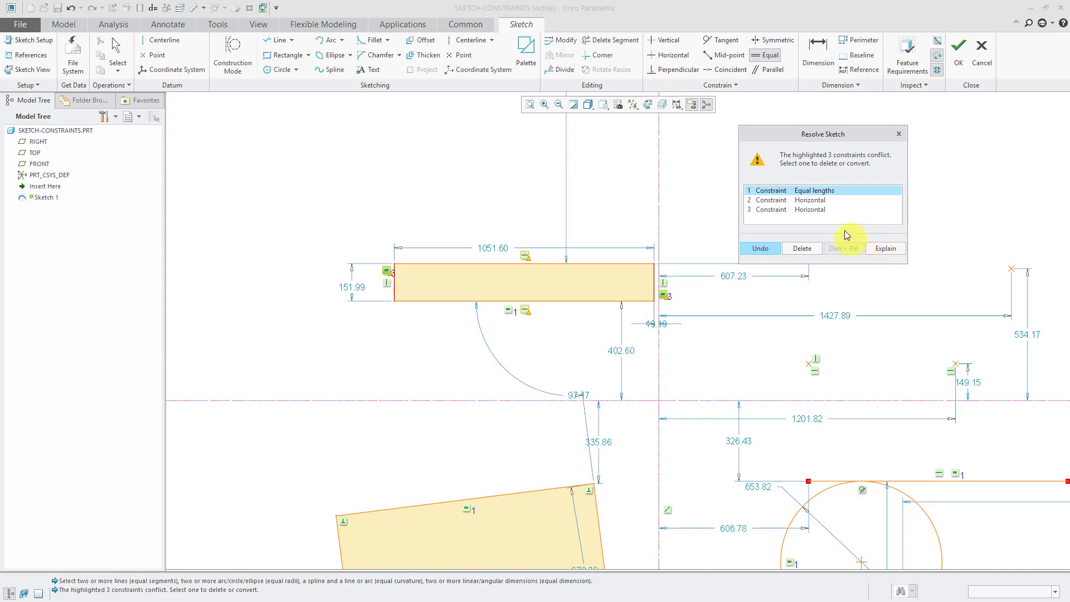
{"action": "left_click", "coordinate": [815, 200]}
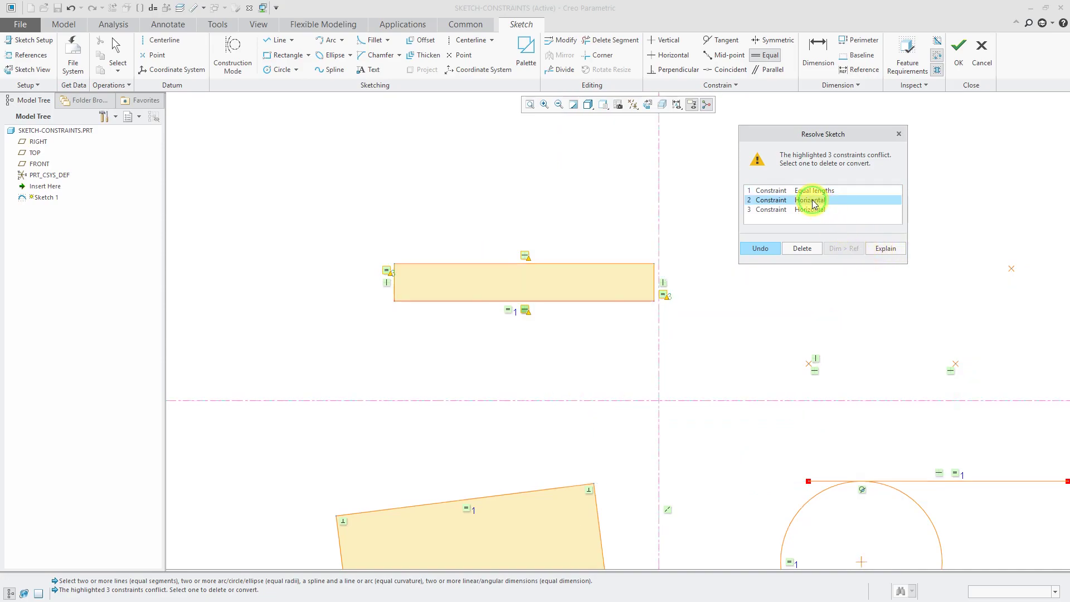
{"action": "left_click", "coordinate": [798, 249]}
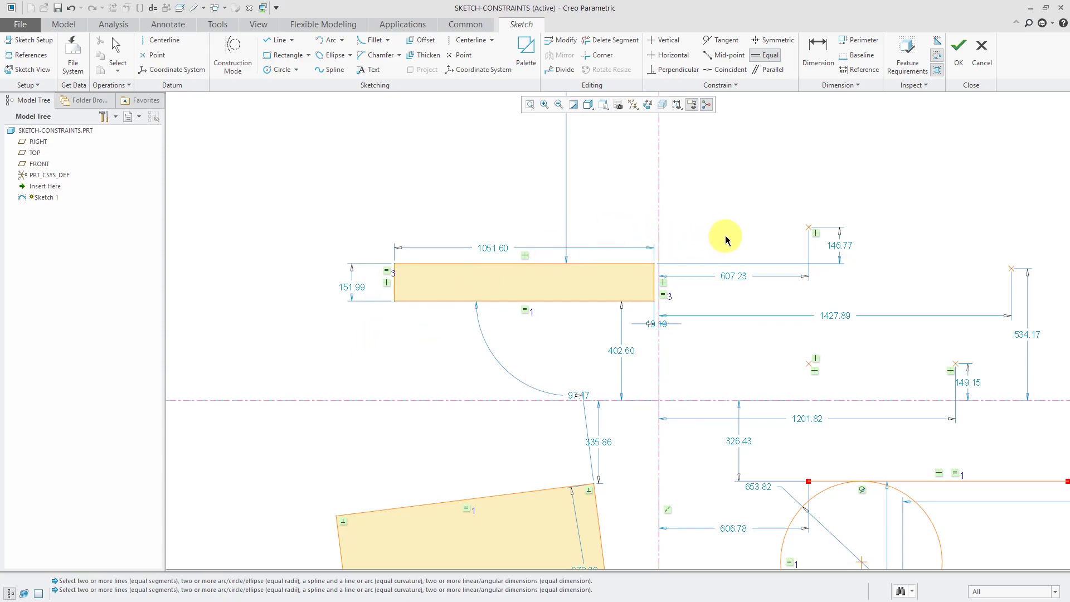
{"action": "left_click", "coordinate": [959, 71]}
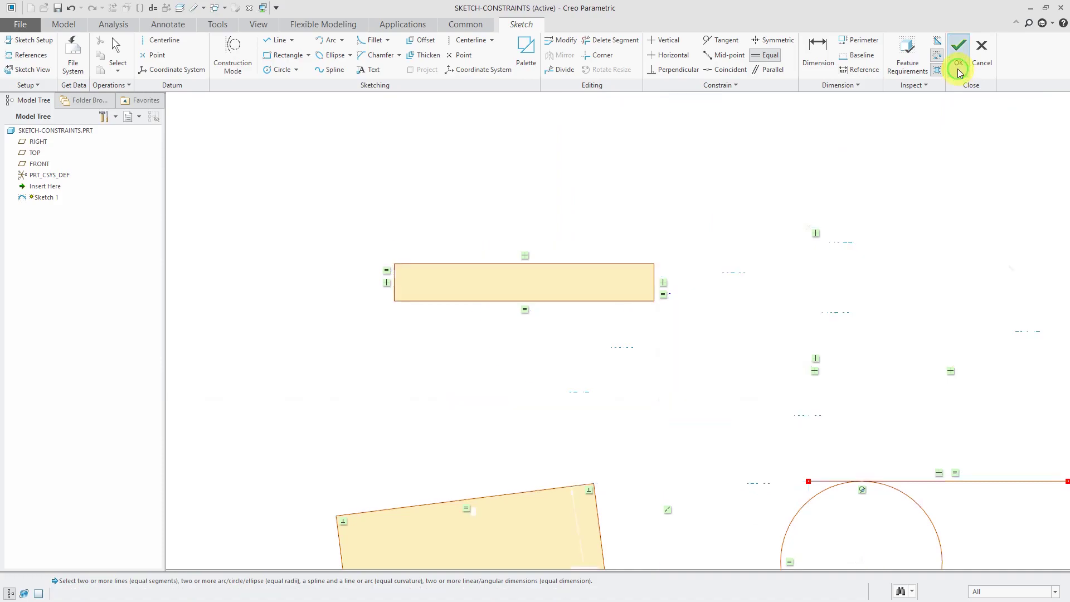
{"action": "left_click", "coordinate": [633, 198]}
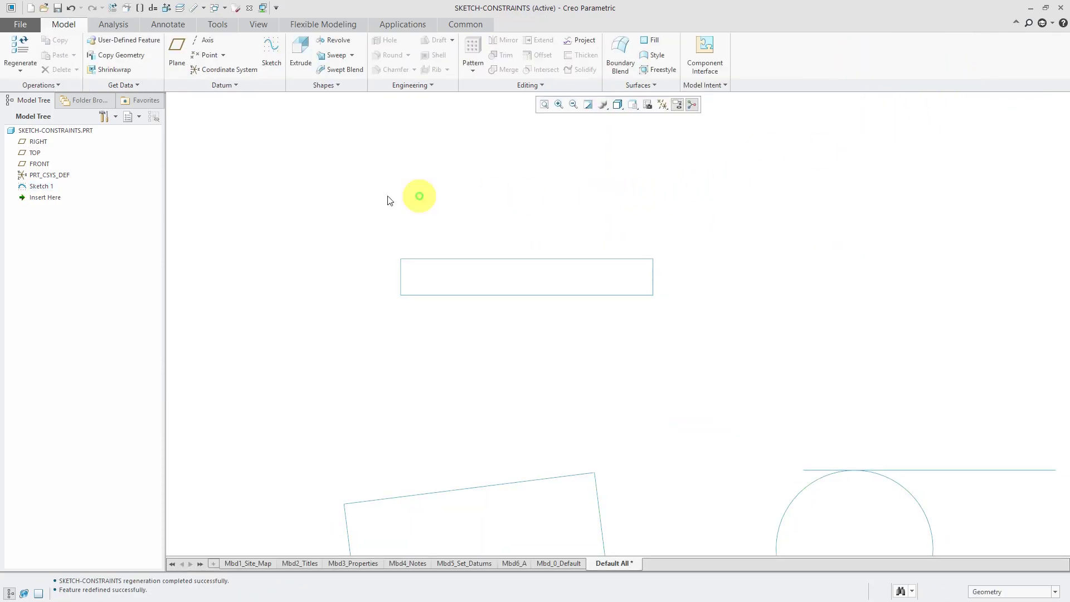
Open the Sketcher options and examine the constraint assumptions and the available snapping sensitivity levels, leaving the settings as they are.
{"action": "left_click", "coordinate": [22, 26]}
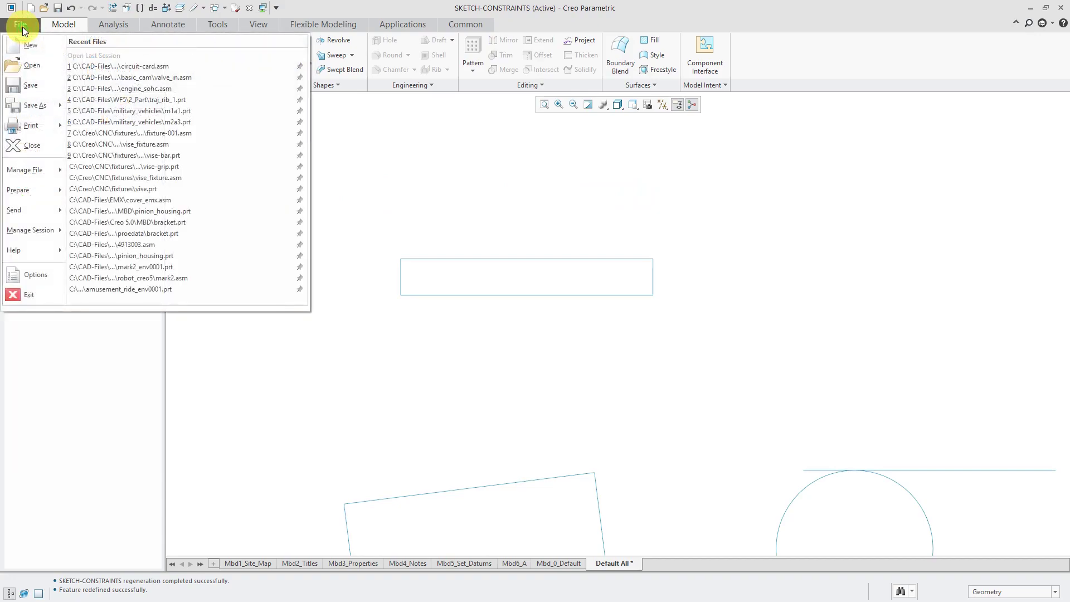
{"action": "left_click", "coordinate": [48, 273]}
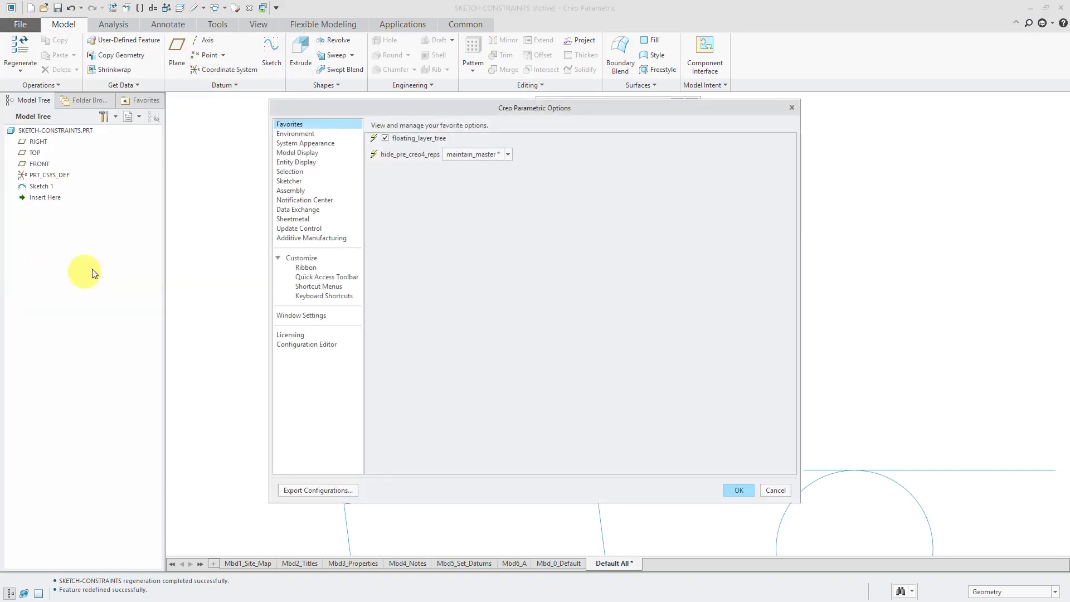
{"action": "left_click", "coordinate": [289, 181]}
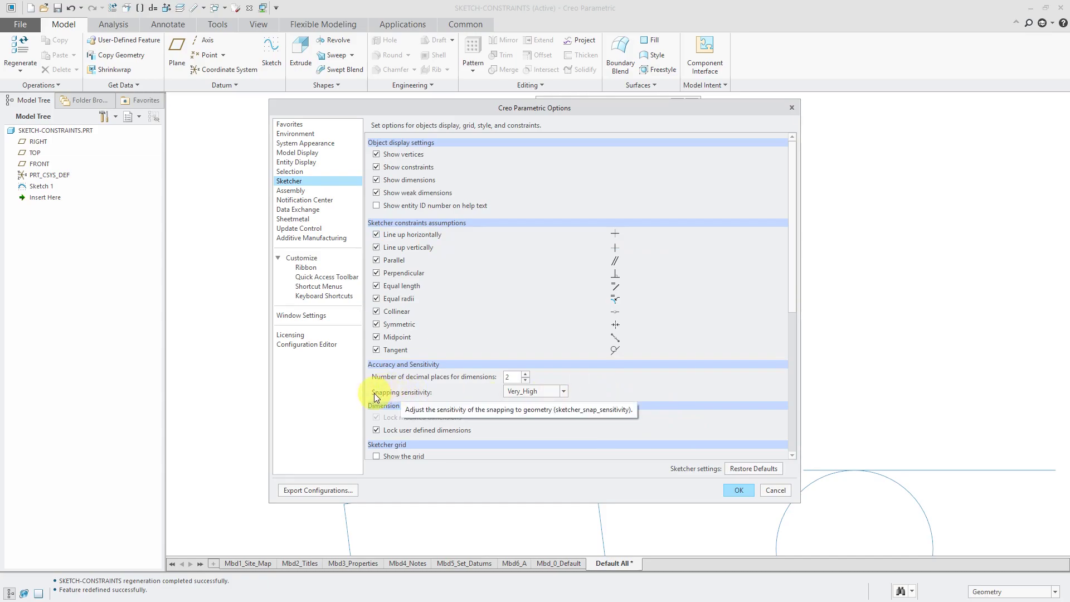
{"action": "left_click", "coordinate": [567, 393]}
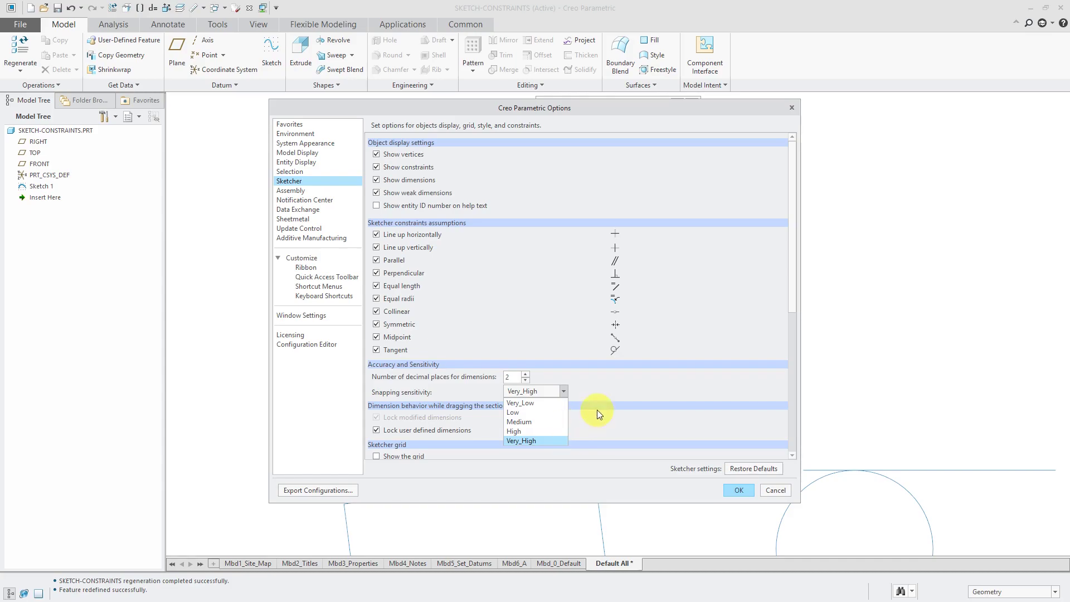
{"action": "left_click", "coordinate": [598, 392]}
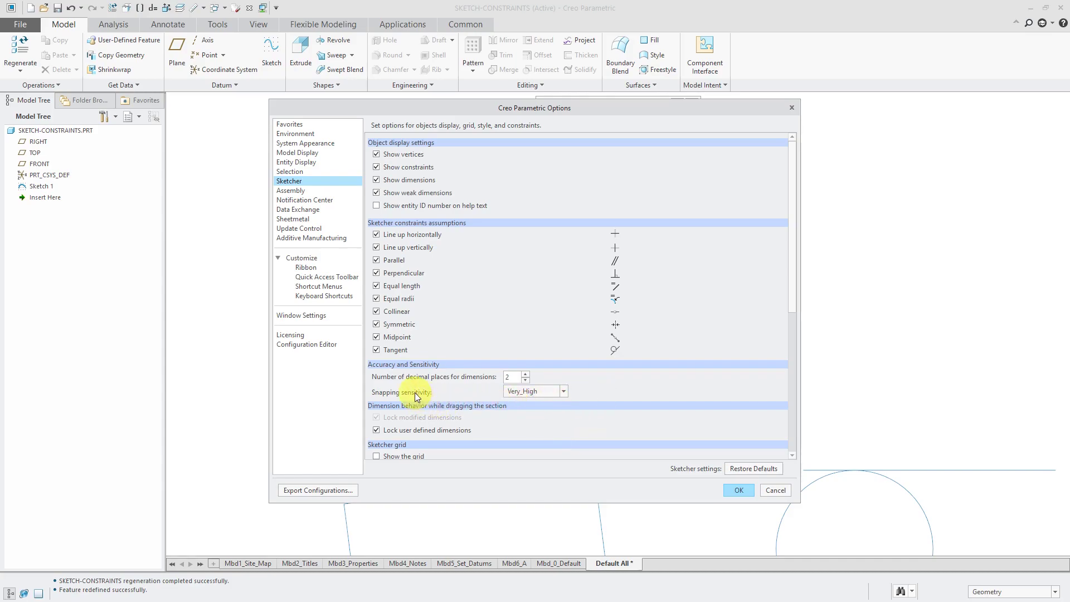
{"action": "mouse_move", "coordinate": [415, 394]}
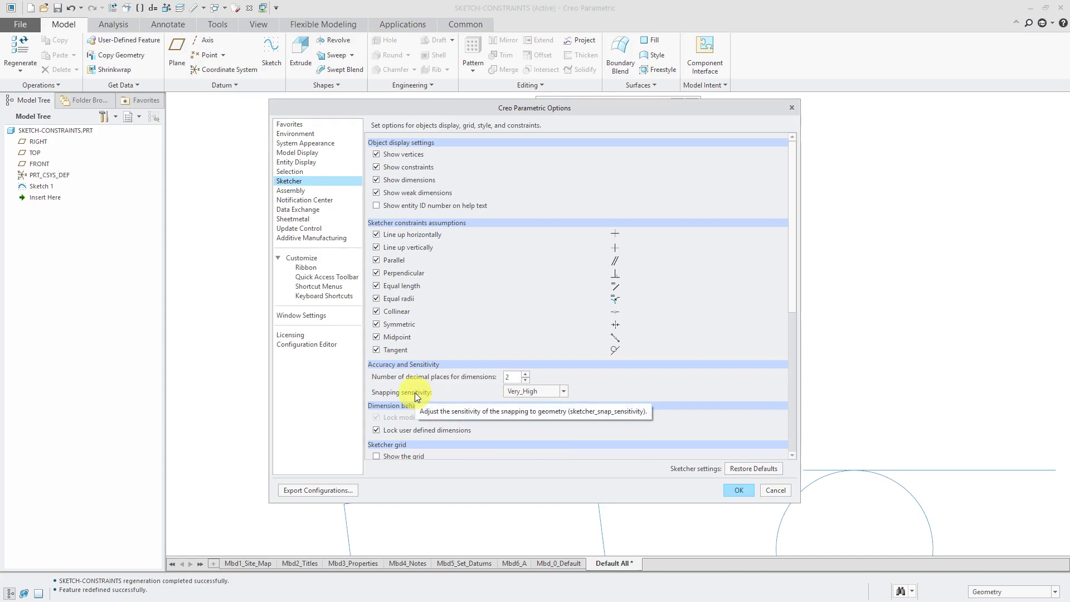